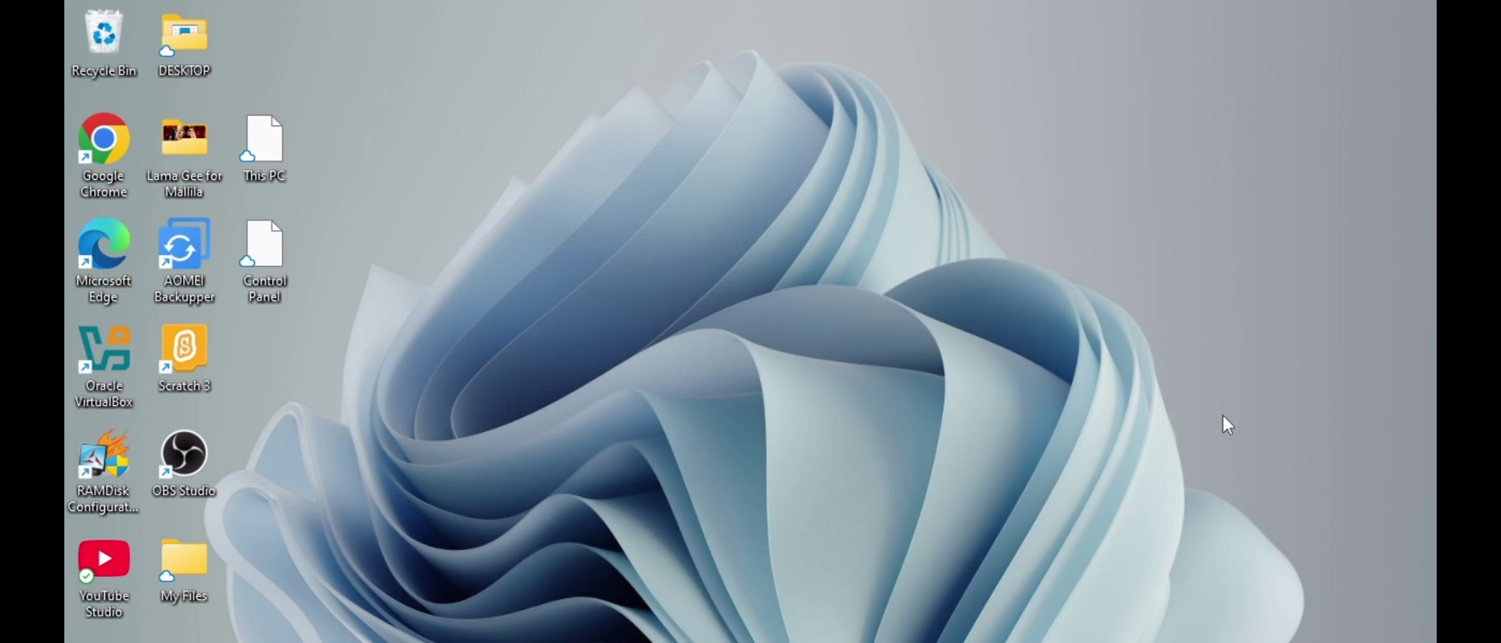
Open Google Chrome and search the web for "hirens bootcd system requirements"
{"action": "mouse_move", "coordinate": [780, 599]}
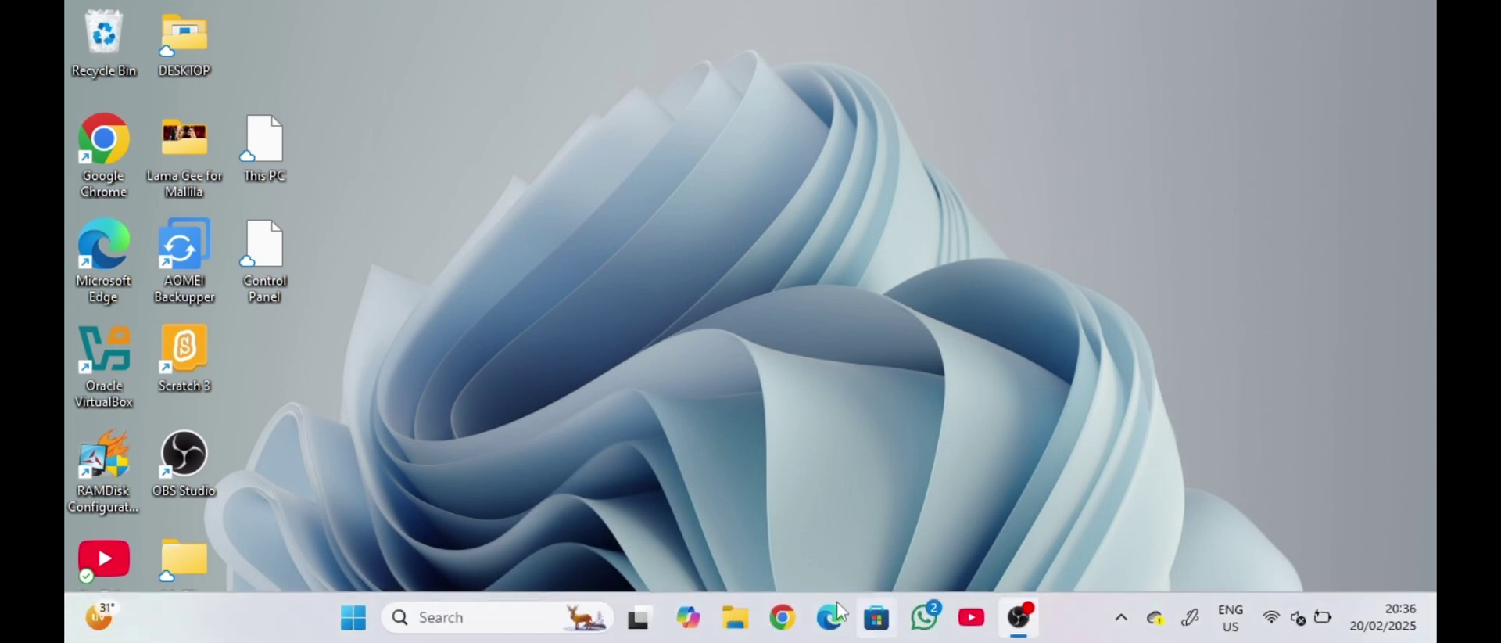
{"action": "left_click", "coordinate": [777, 613]}
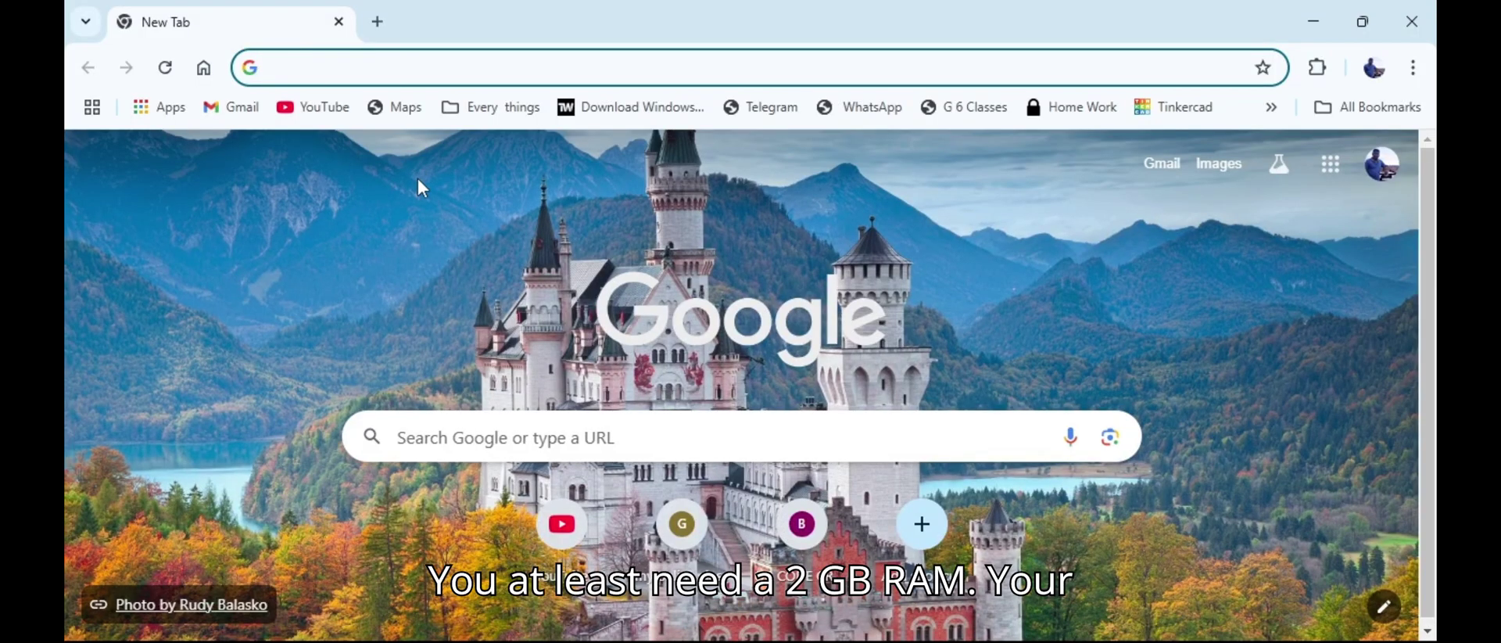
{"action": "type", "text": "hire"}
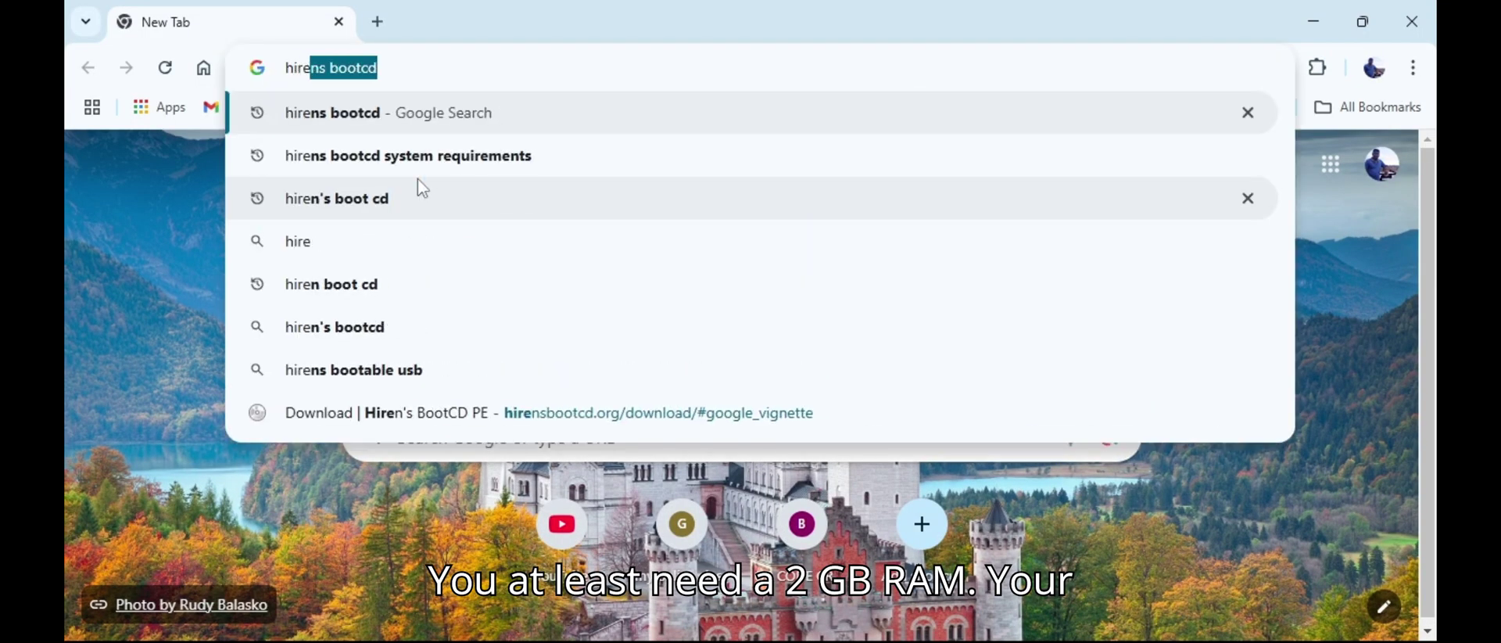
{"action": "left_click", "coordinate": [458, 160]}
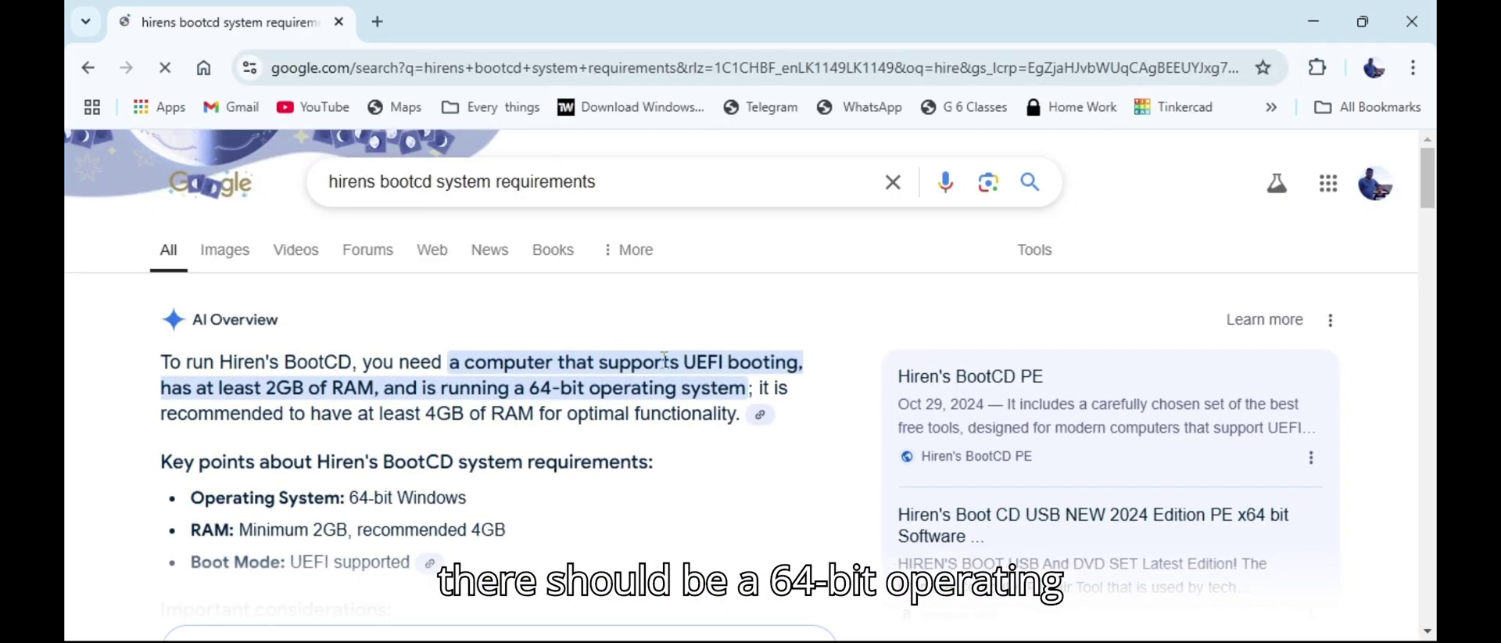
Examine the boot mode, RAM and operating system requirements in the search overview by highlighting each phrase
{"action": "left_click_drag", "start_coordinate": [678, 361], "coordinate": [833, 368]}
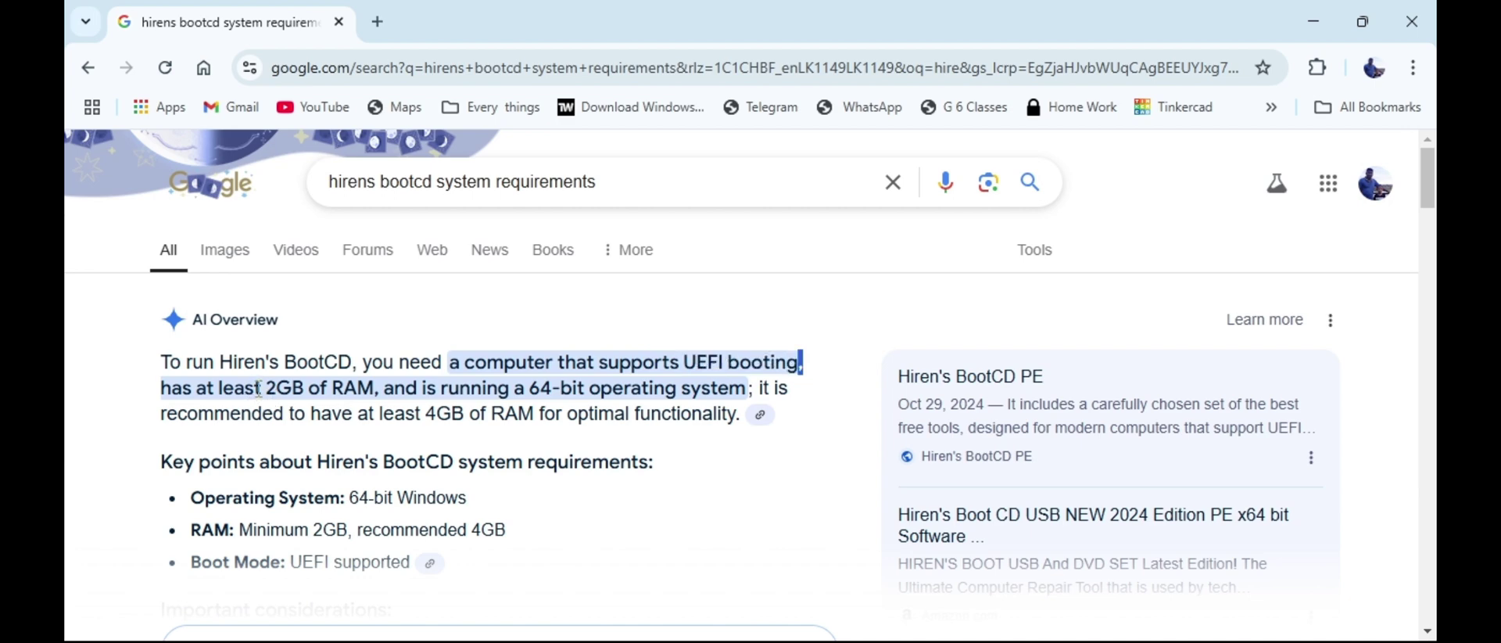
{"action": "left_click_drag", "start_coordinate": [259, 388], "coordinate": [374, 388]}
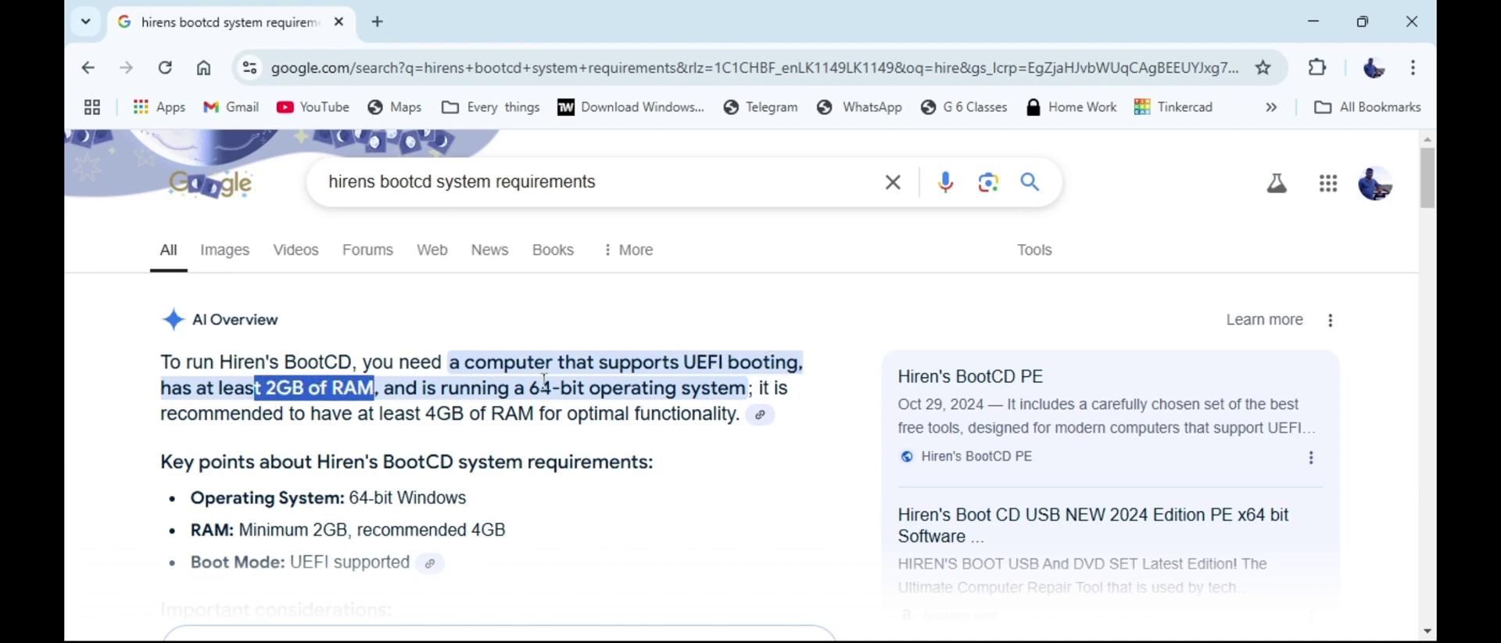
{"action": "left_click_drag", "start_coordinate": [527, 388], "coordinate": [763, 386]}
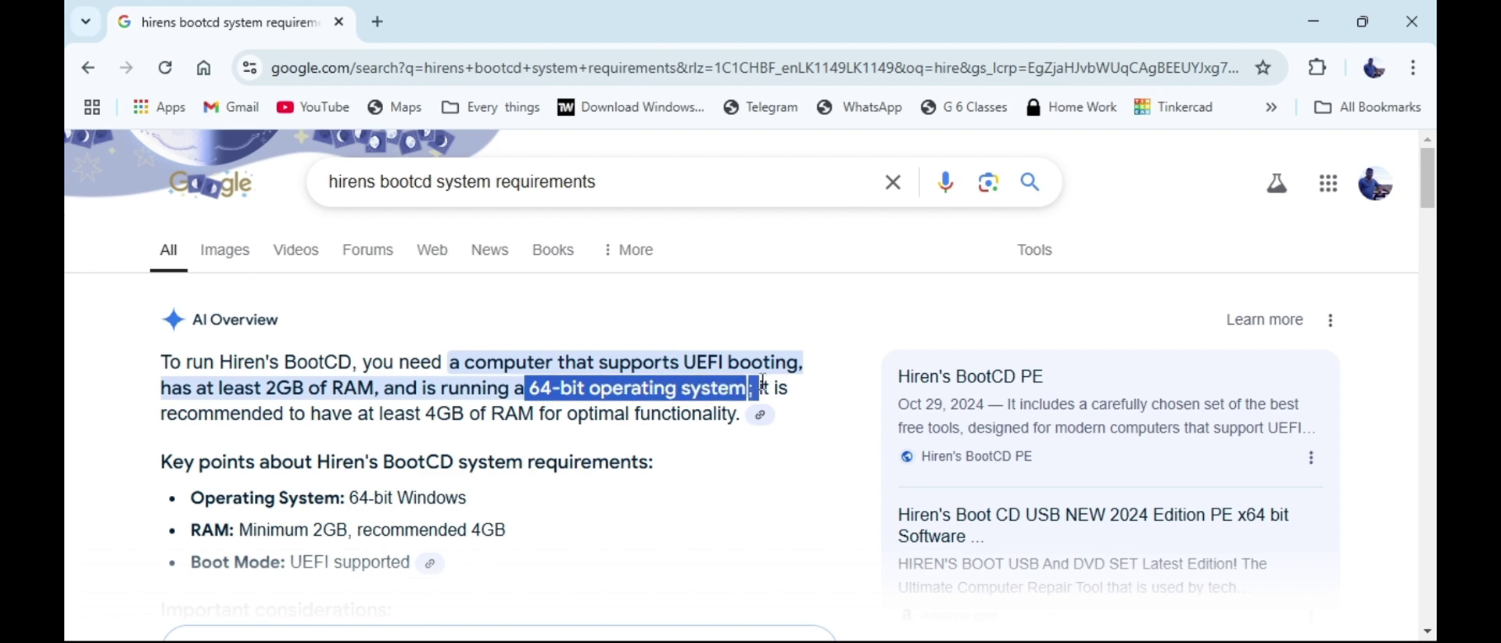
{"action": "left_click", "coordinate": [551, 499]}
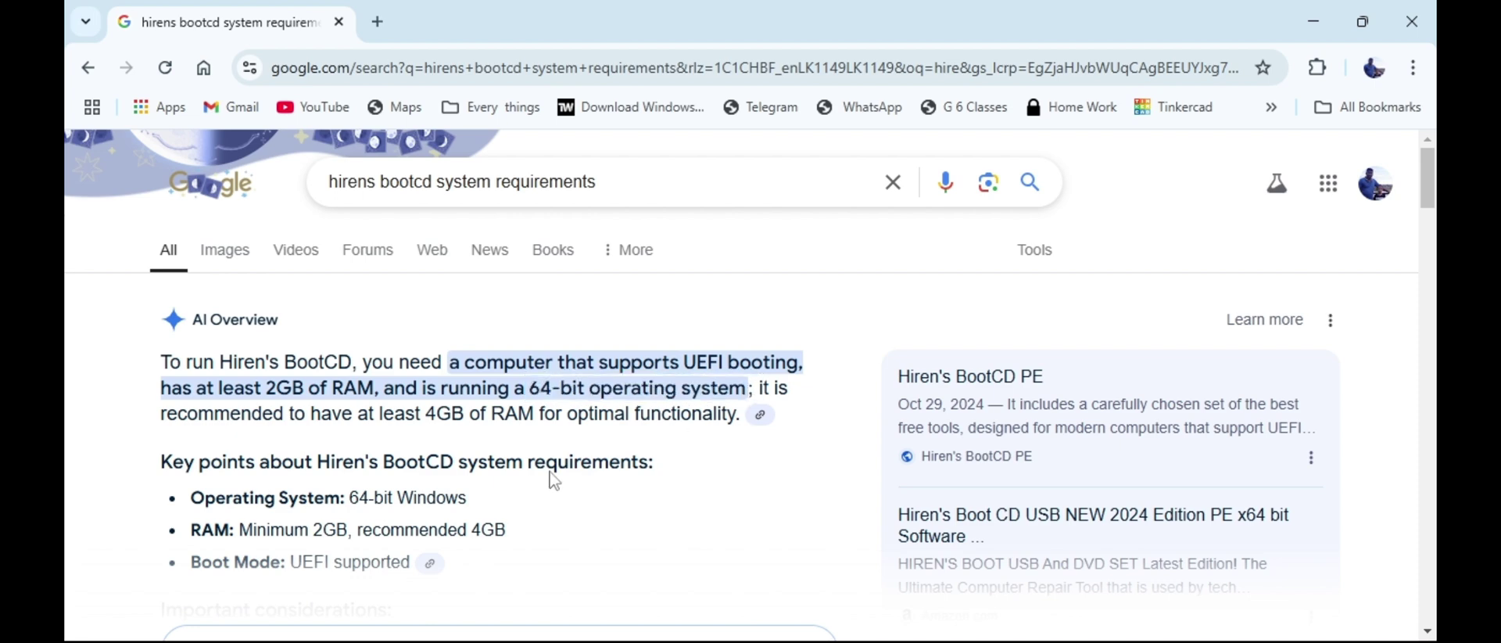
Shorten the web search to "hirens bootcd" and open the Hiren's BootCD PE Download page from the results
{"action": "left_click", "coordinate": [671, 177]}
{"action": "key", "text": "BackSpace"}
{"action": "key", "text": "BackSpace"}
{"action": "key", "text": "BackSpace"}
{"action": "key", "text": "BackSpace"}
{"action": "key", "text": "BackSpace"}
{"action": "key", "text": "BackSpace"}
{"action": "key", "text": "BackSpace"}
{"action": "key", "text": "BackSpace"}
{"action": "key", "text": "BackSpace"}
{"action": "key", "text": "BackSpace"}
{"action": "key", "text": "BackSpace"}
{"action": "key", "text": "BackSpace"}
{"action": "key", "text": "BackSpace"}
{"action": "key", "text": "BackSpace"}
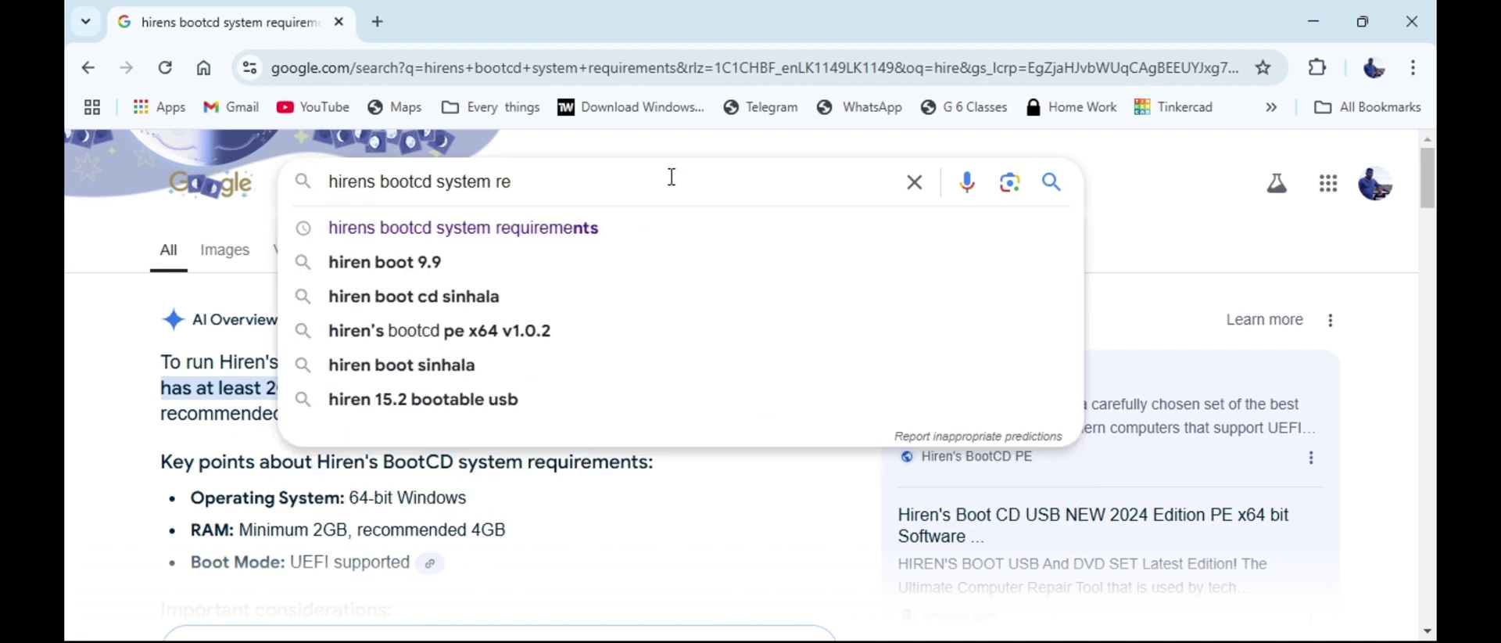
{"action": "key", "text": "BackSpace"}
{"action": "key", "text": "BackSpace"}
{"action": "key", "text": "BackSpace"}
{"action": "key", "text": "BackSpace"}
{"action": "key", "text": "BackSpace"}
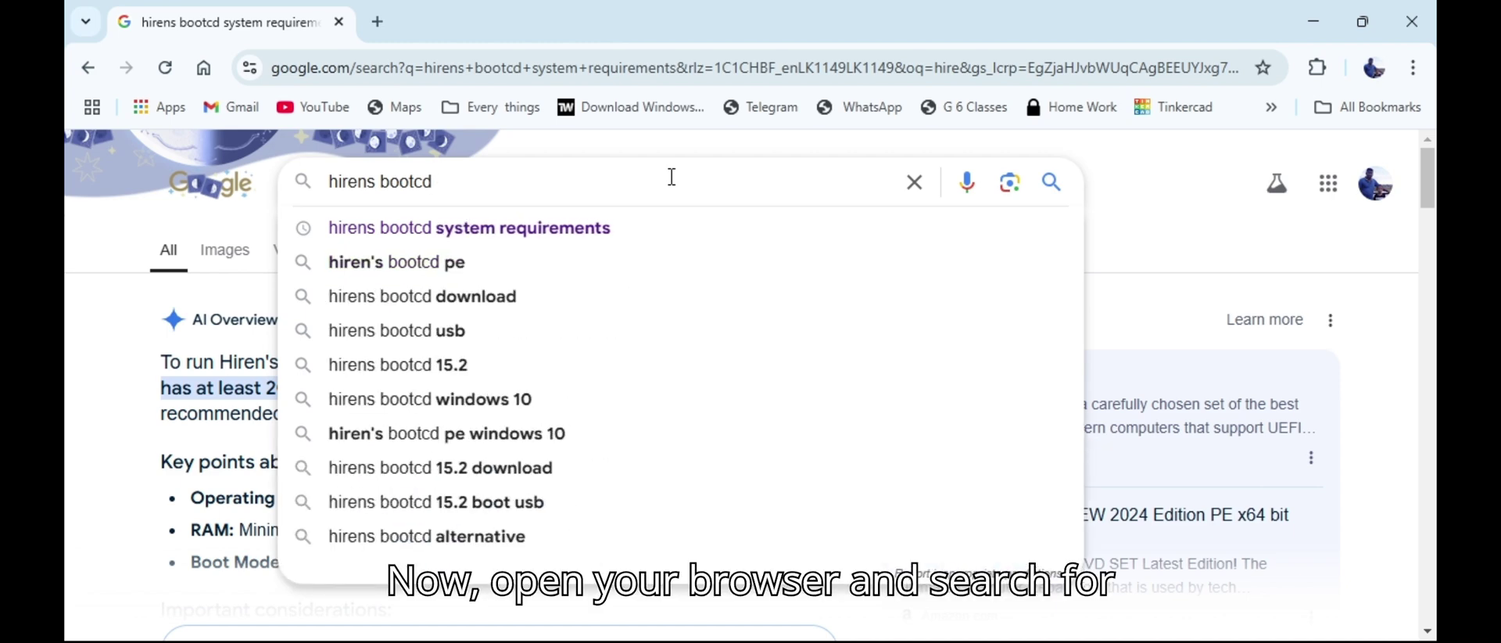
{"action": "key", "text": "Return"}
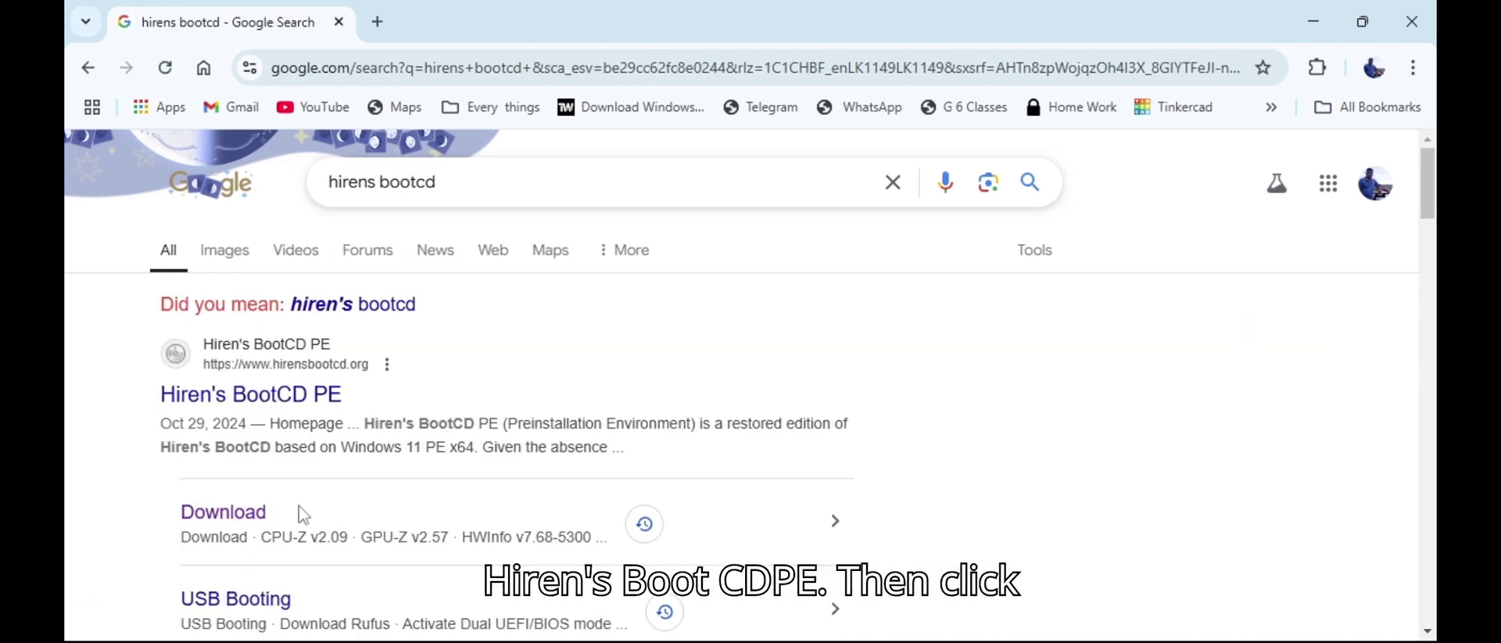
{"action": "left_click_drag", "start_coordinate": [302, 513], "coordinate": [155, 538]}
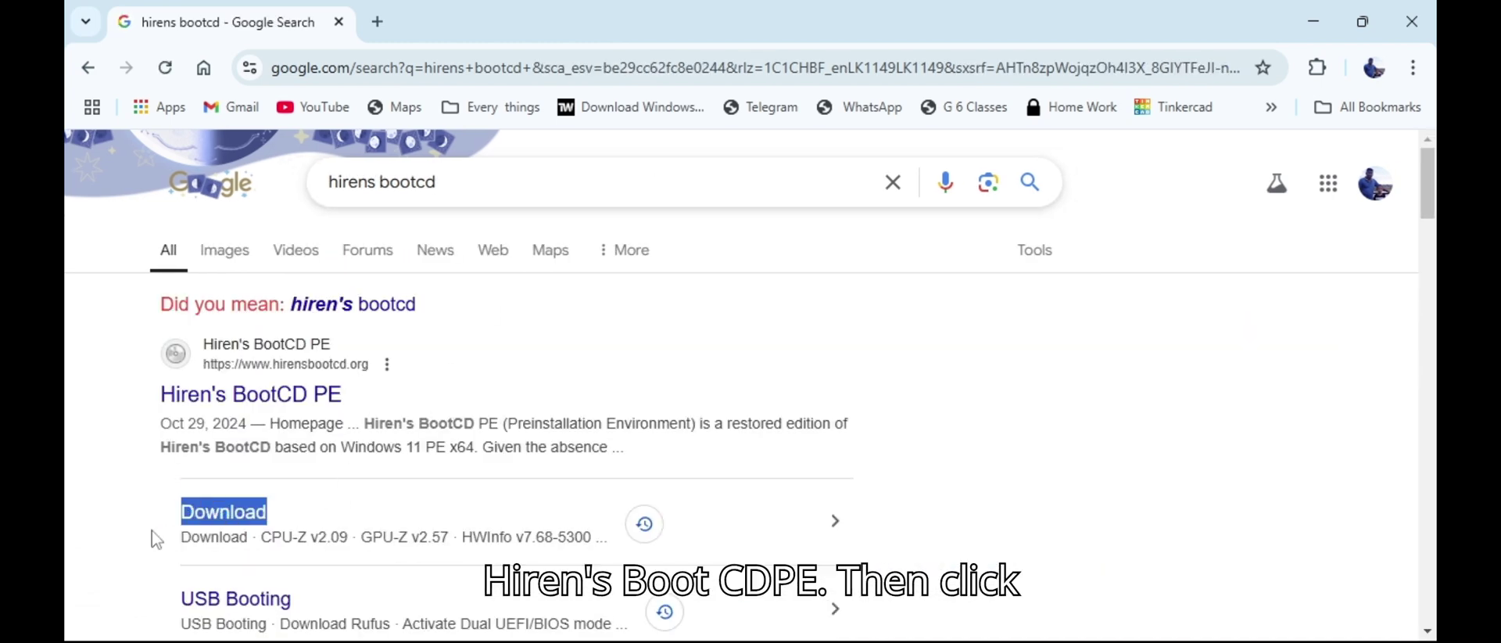
{"action": "left_click", "coordinate": [220, 521]}
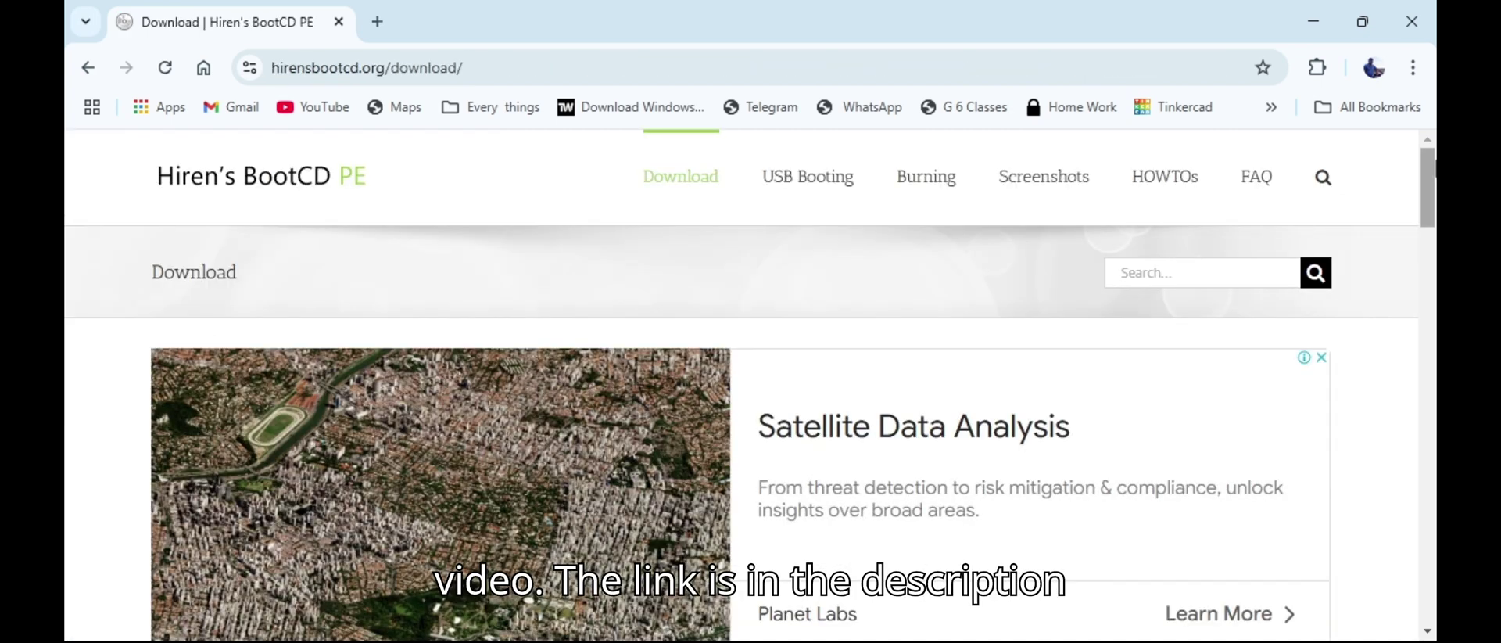
Start downloading HBCD_PE_x64.iso from the file details table on the download page, dismissing the advertisement
{"action": "scroll", "coordinate": [741, 385], "scroll_direction": "down", "scroll_amount": 15}
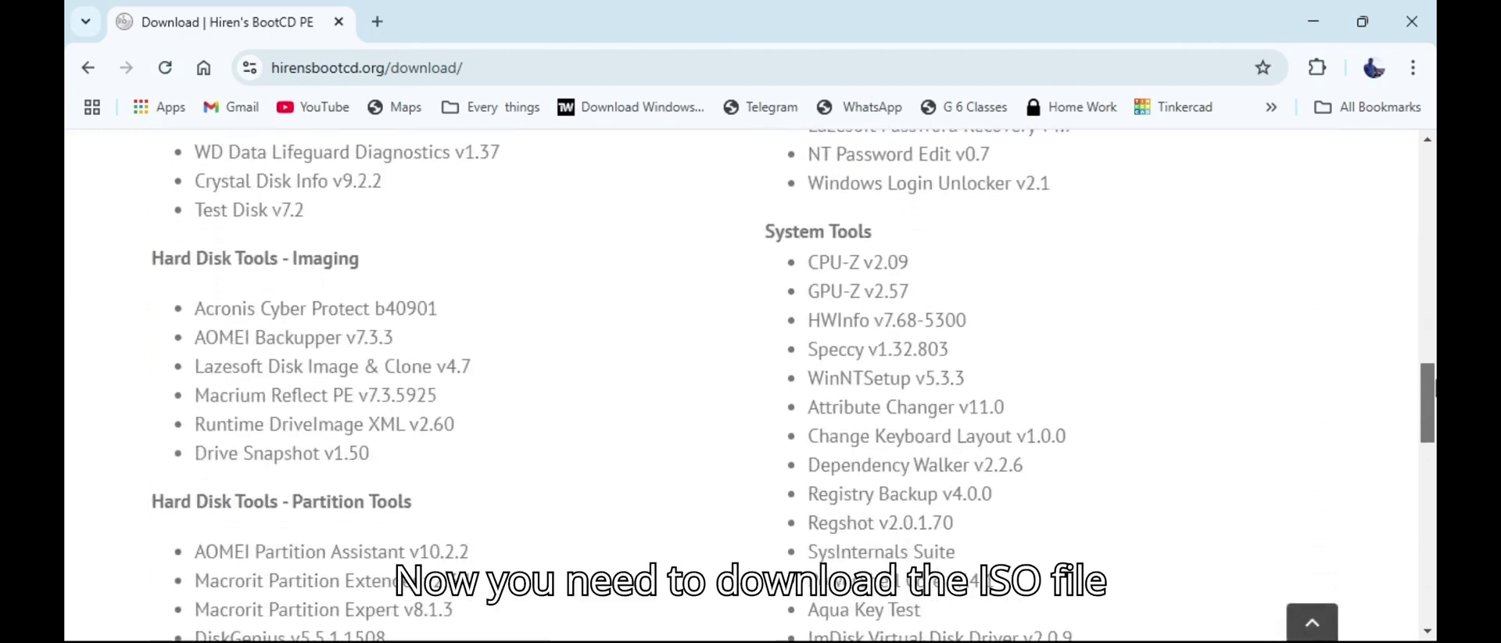
{"action": "scroll", "coordinate": [1004, 414], "scroll_direction": "down", "scroll_amount": 9}
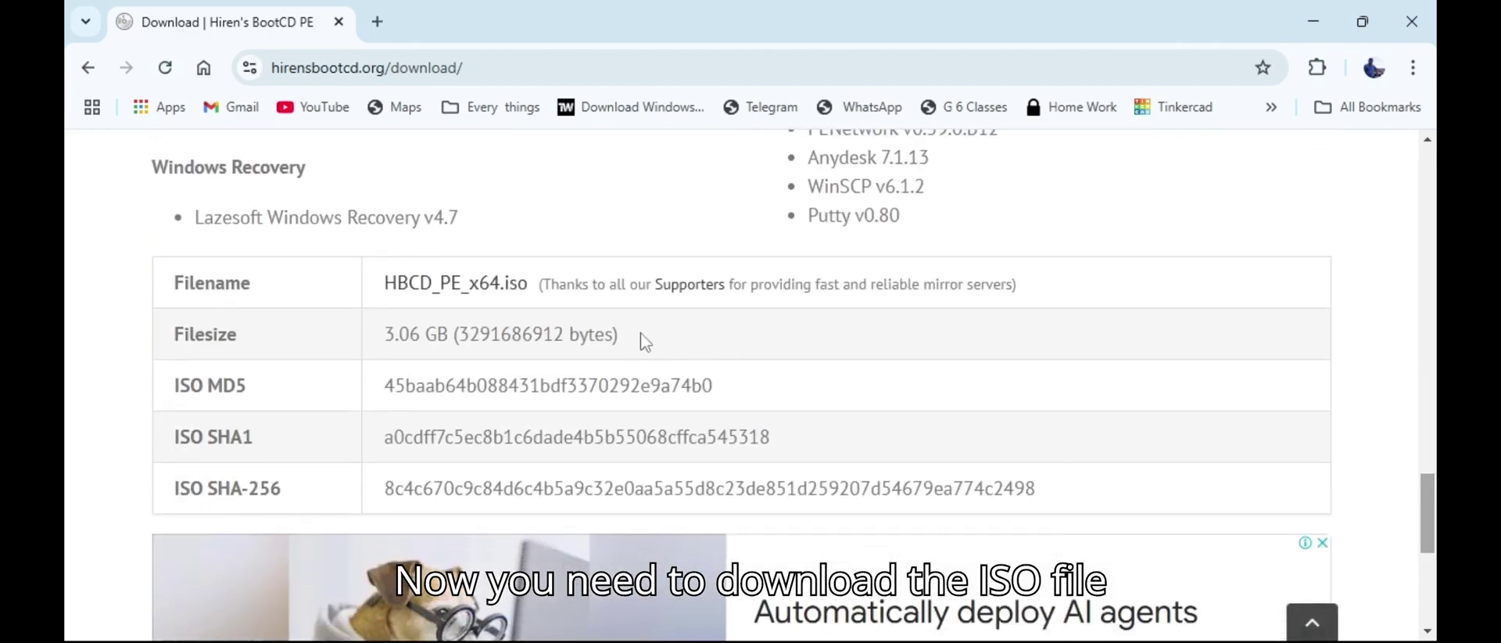
{"action": "left_click_drag", "start_coordinate": [640, 333], "coordinate": [382, 338]}
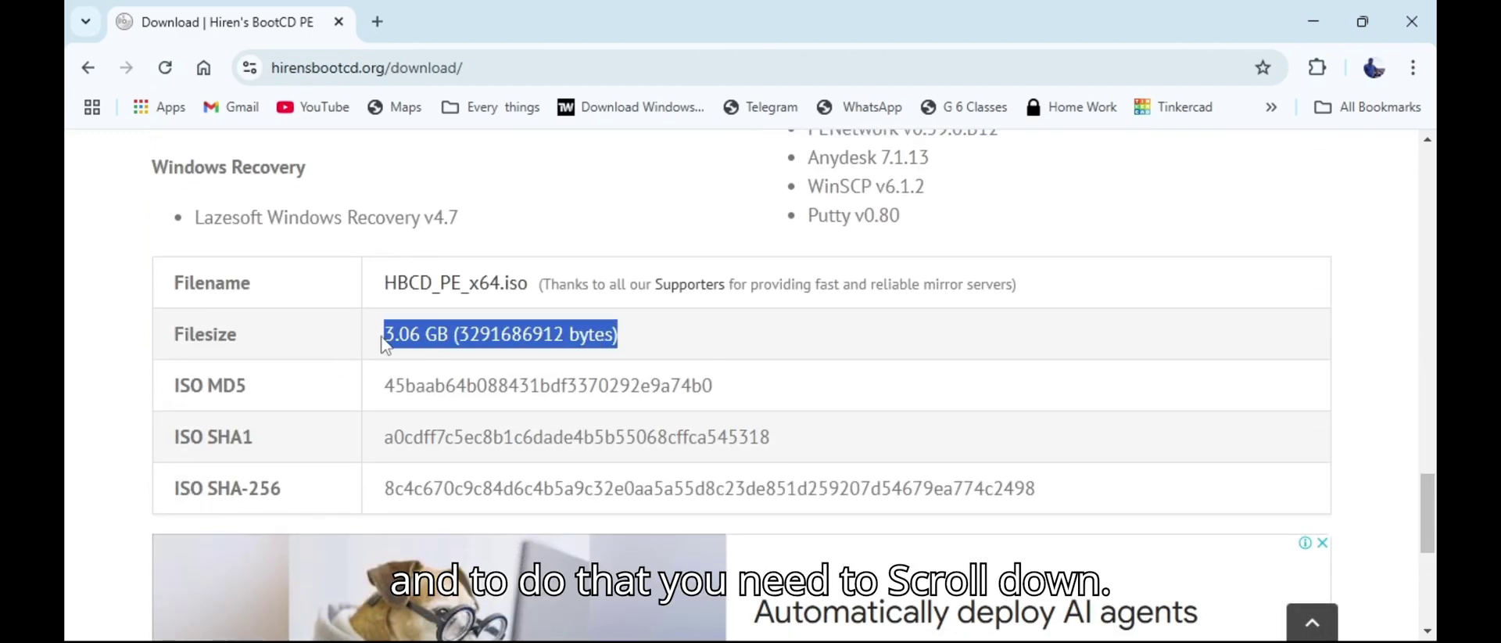
{"action": "left_click", "coordinate": [508, 313]}
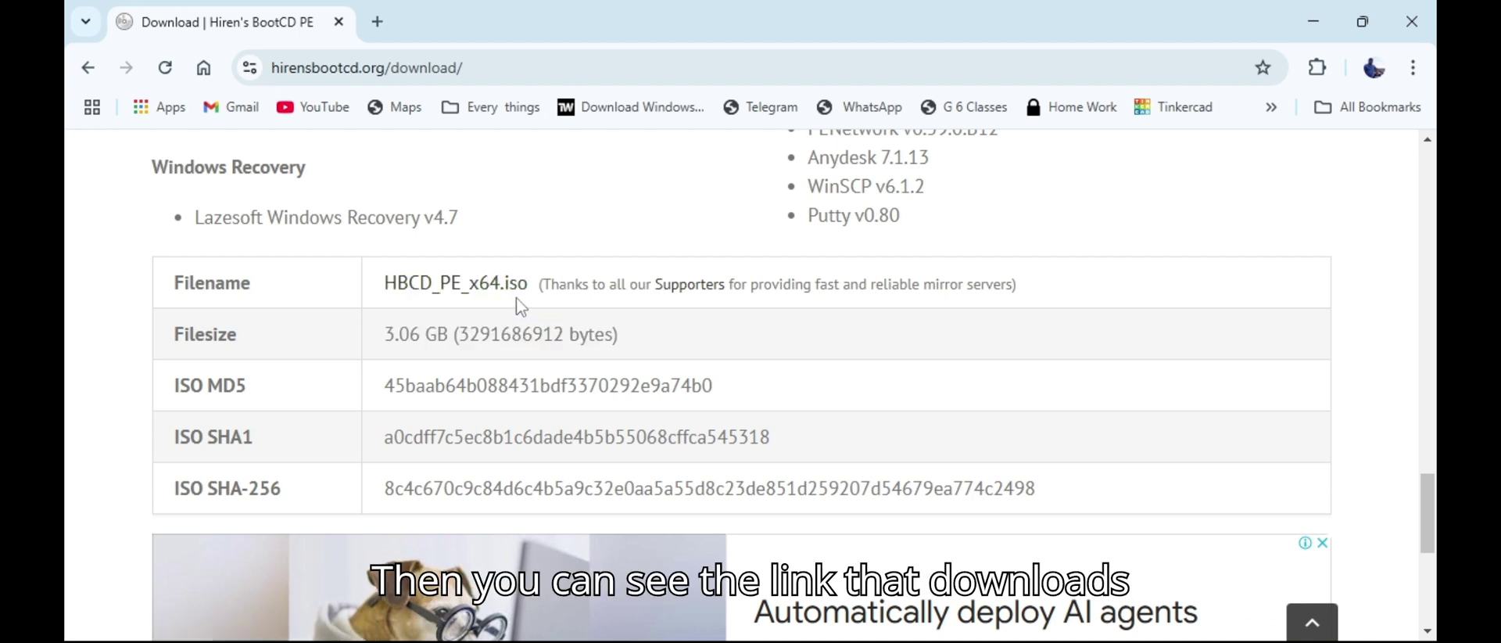
{"action": "left_click_drag", "start_coordinate": [505, 284], "coordinate": [338, 281]}
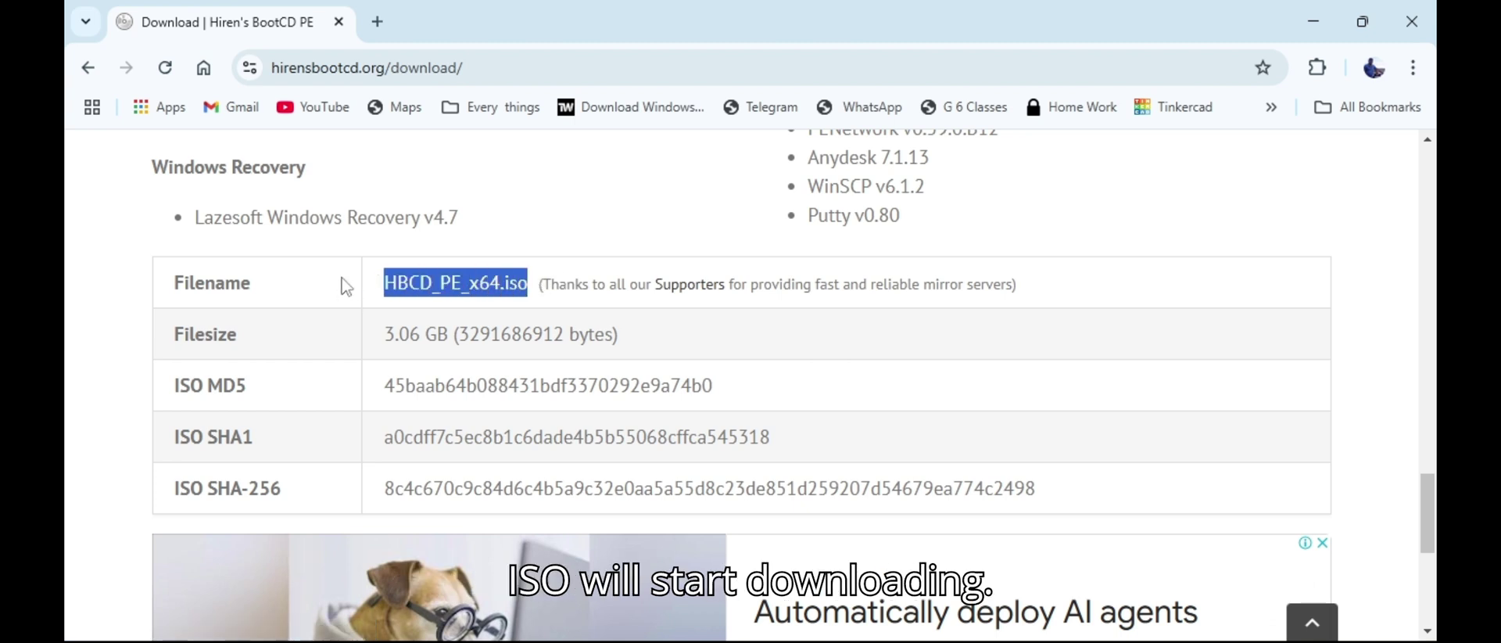
{"action": "left_click", "coordinate": [424, 289]}
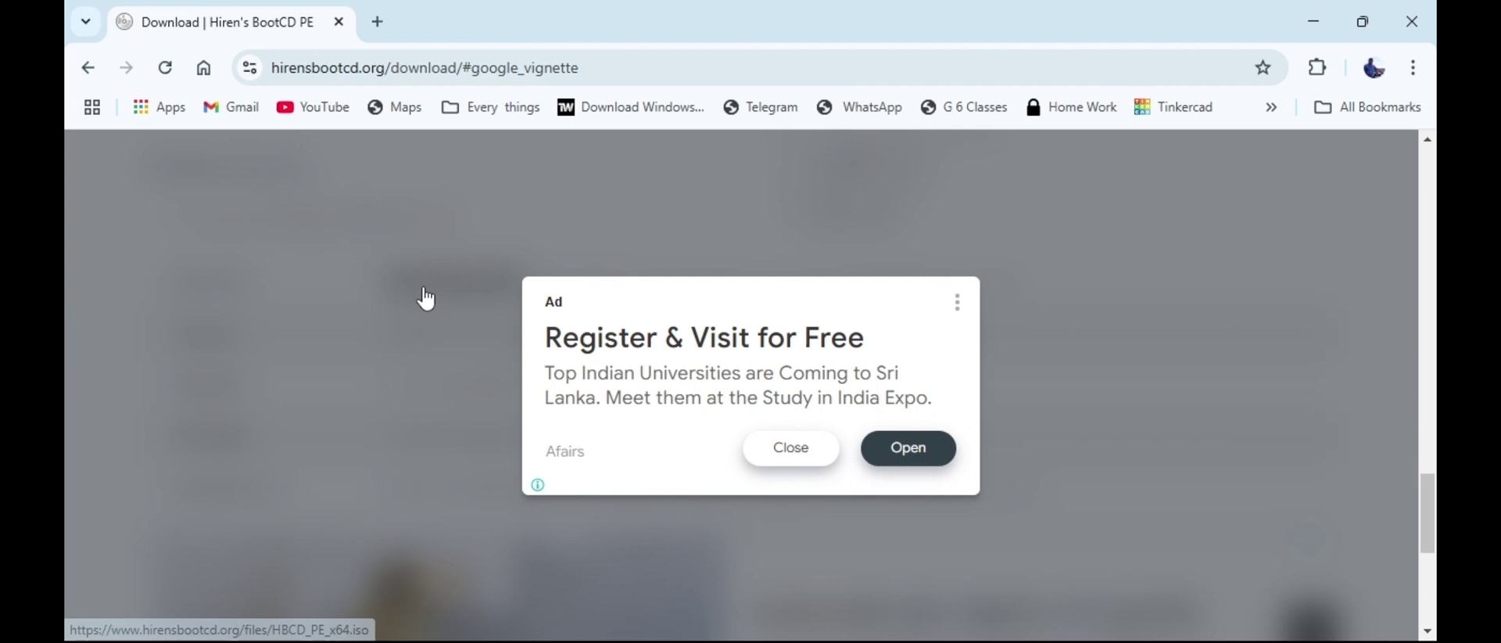
{"action": "left_click", "coordinate": [797, 452]}
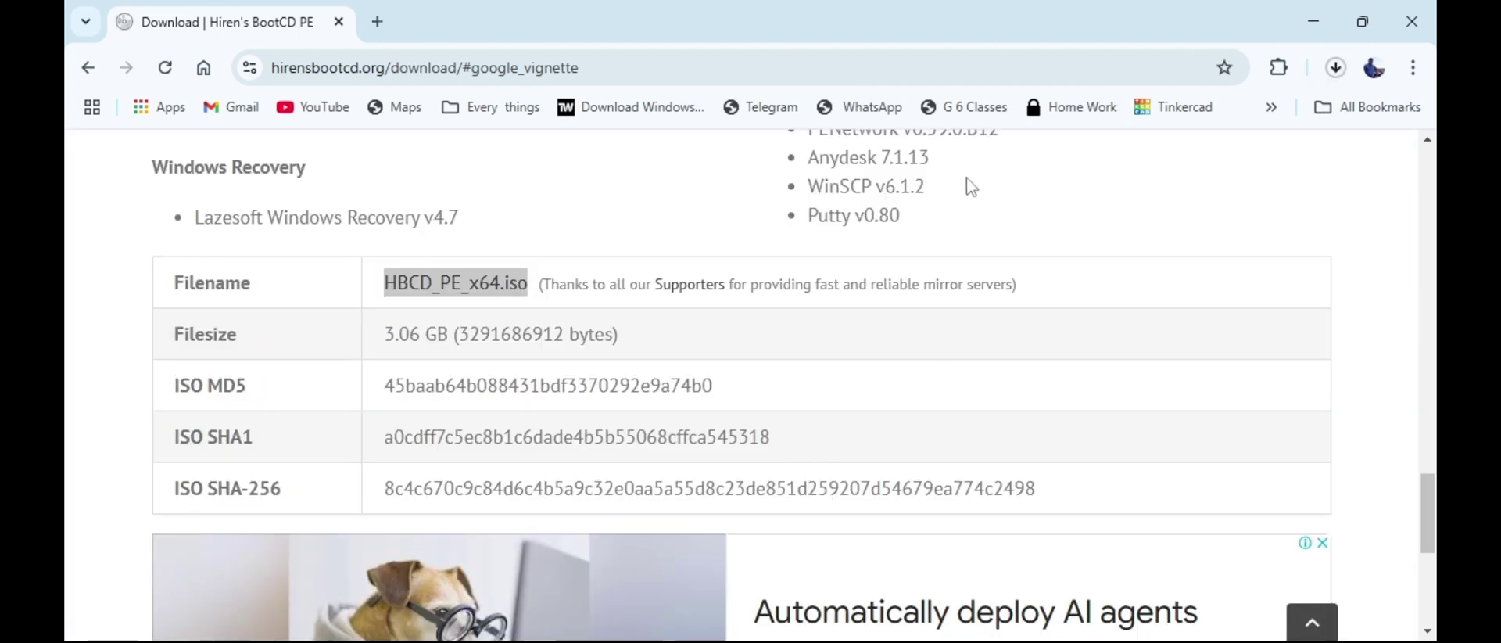
Check the ISO in the recent download history, cancel its download and leave the browser
{"action": "left_click", "coordinate": [1331, 78]}
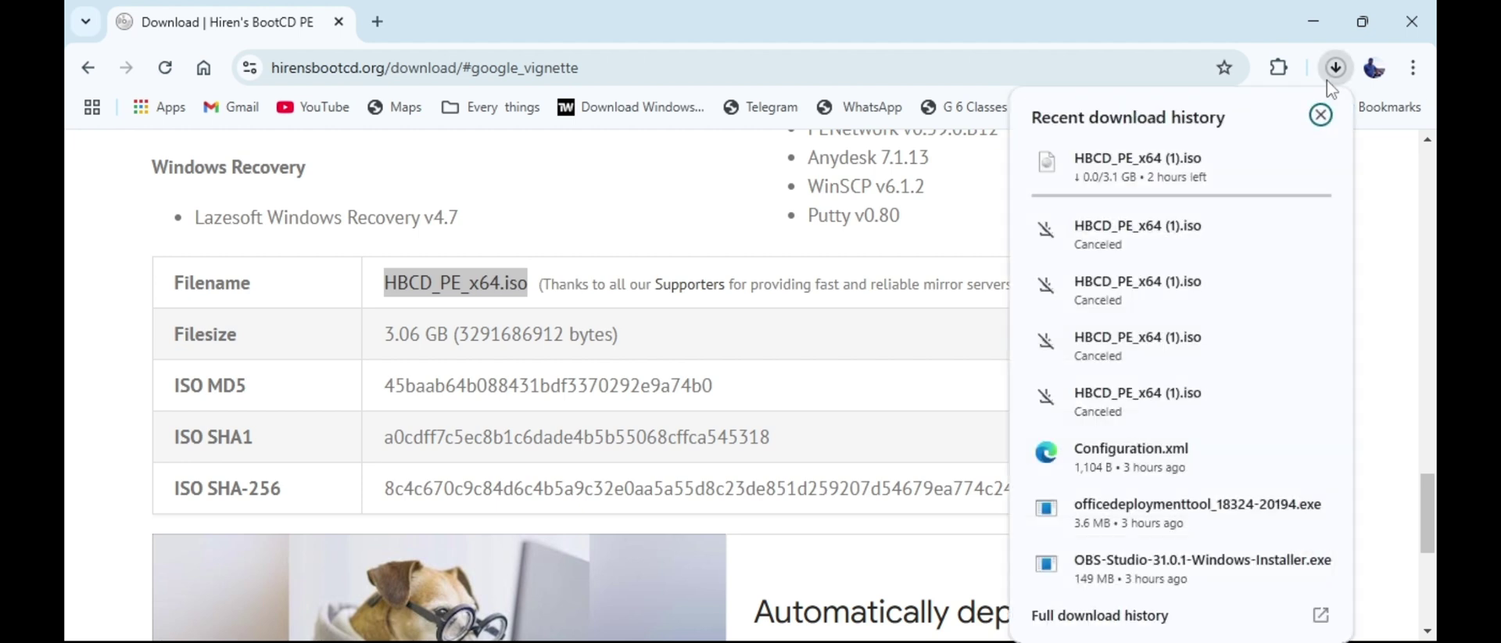
{"action": "mouse_move", "coordinate": [1204, 195]}
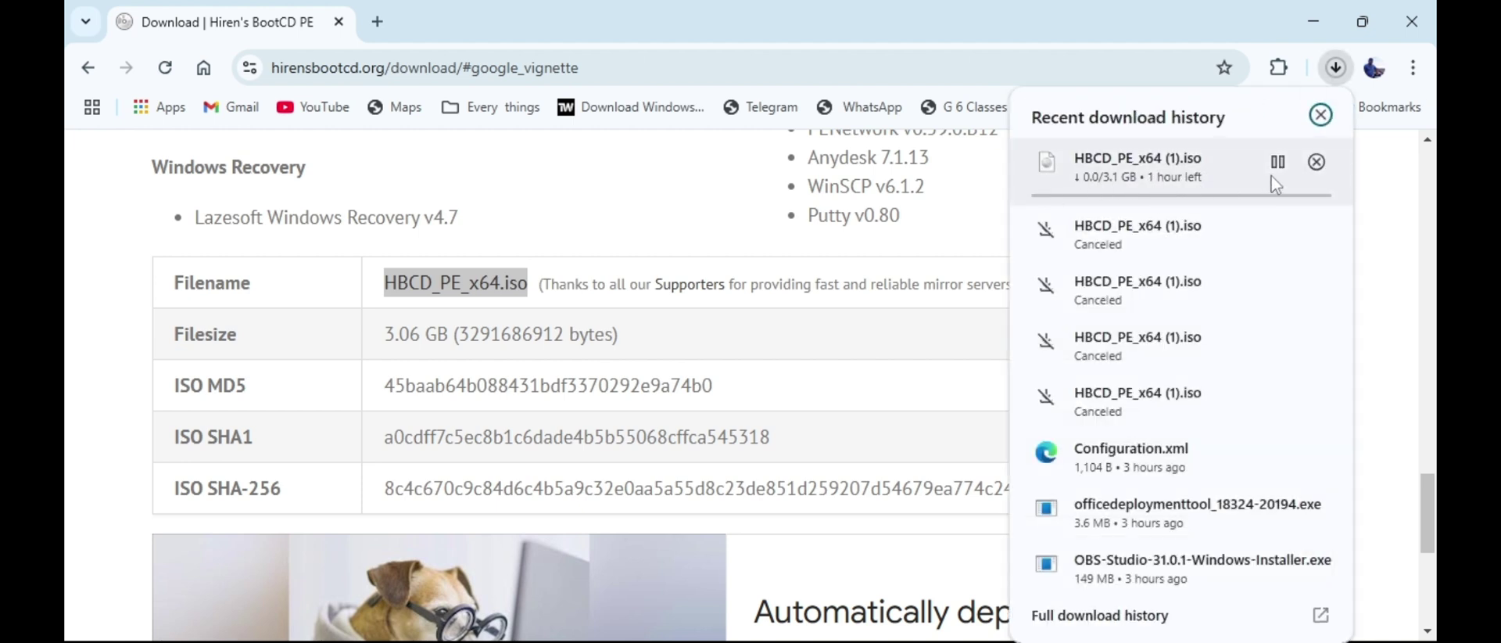
{"action": "left_click", "coordinate": [1317, 162]}
{"action": "left_click", "coordinate": [1011, 103]}
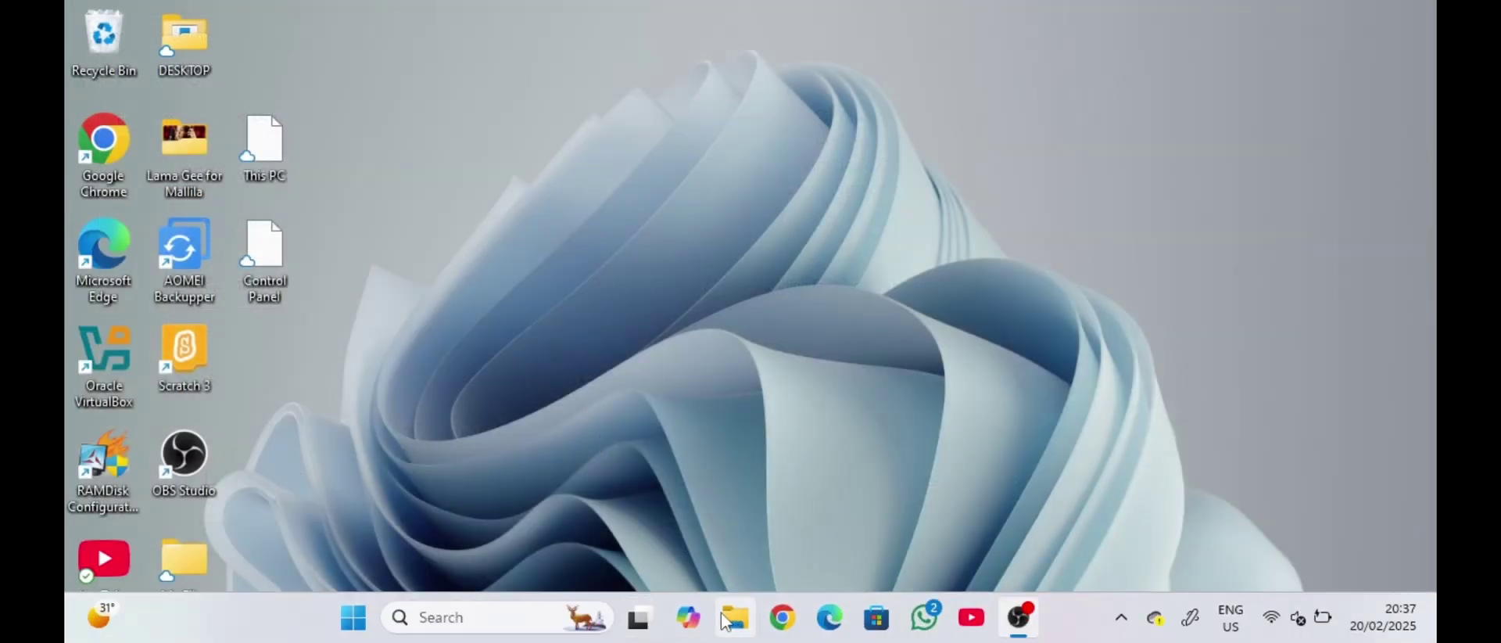
Locate the HBCD_PE_x64 disc image in the Downloads folder with File Explorer, and close the window
{"action": "left_click", "coordinate": [733, 619]}
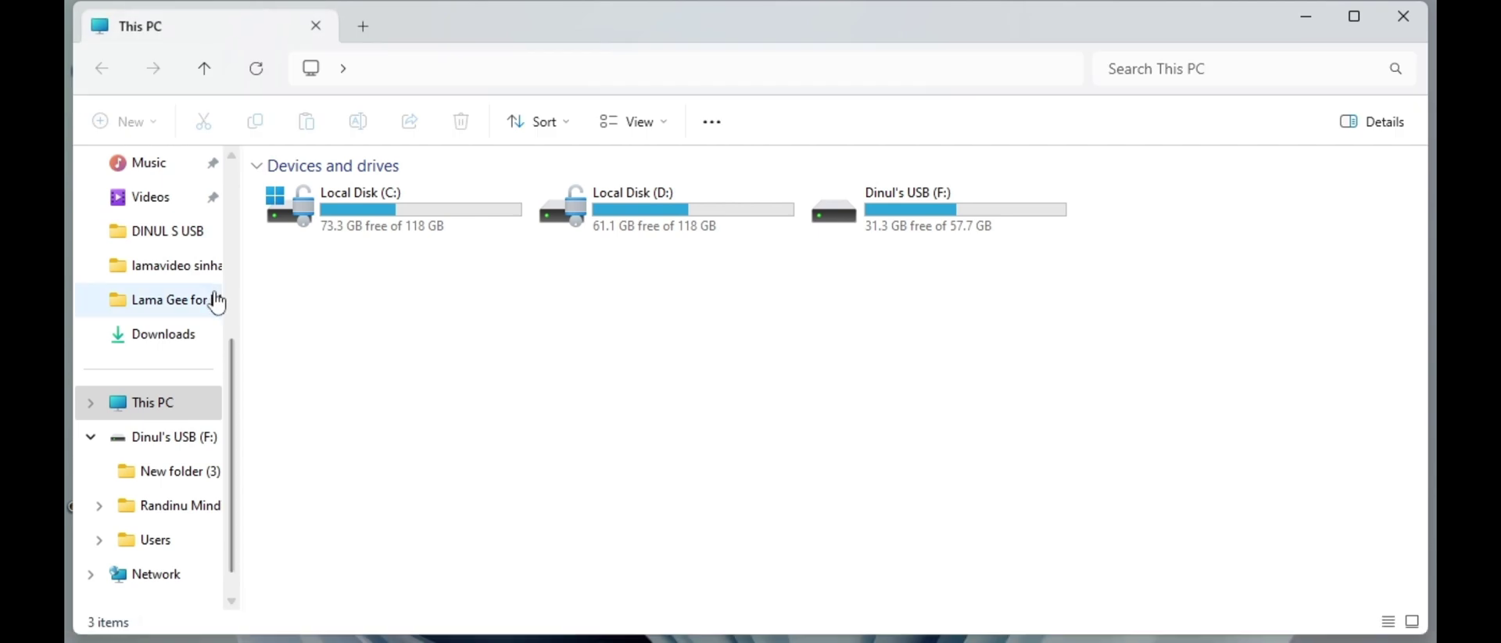
{"action": "left_click_drag", "start_coordinate": [235, 397], "coordinate": [234, 223]}
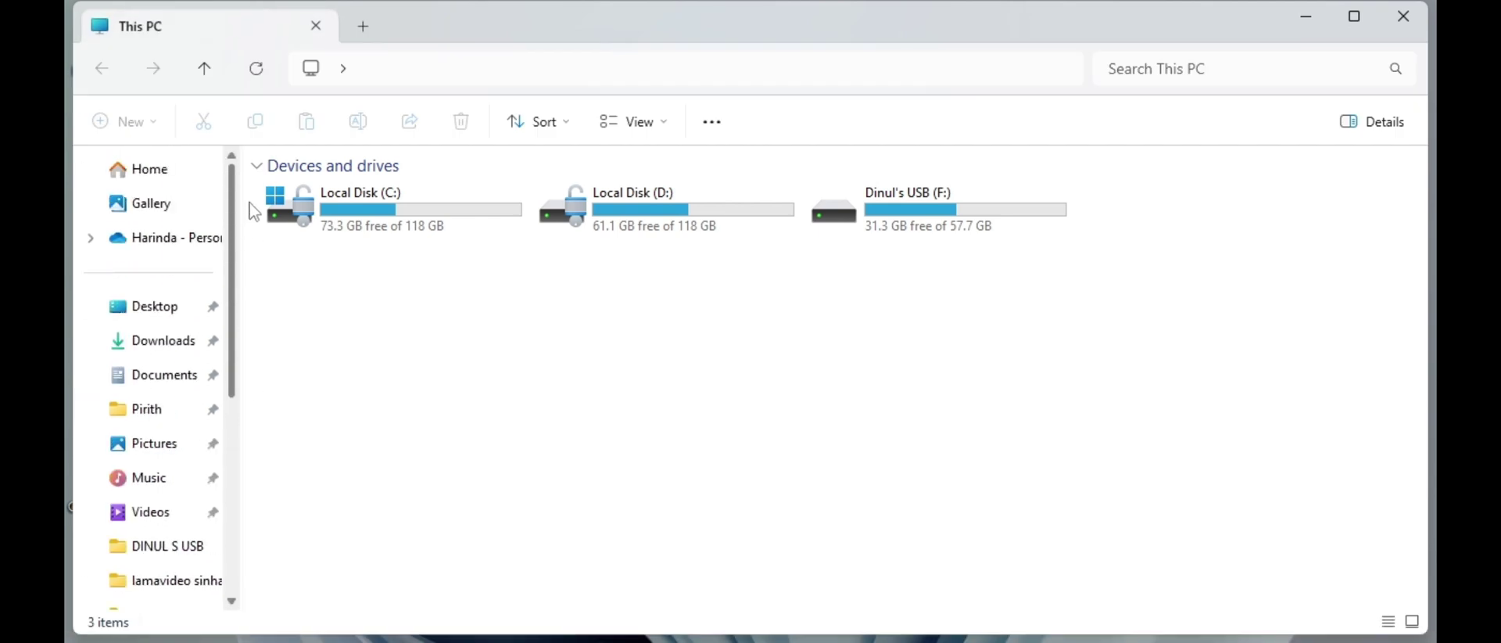
{"action": "left_click", "coordinate": [161, 344]}
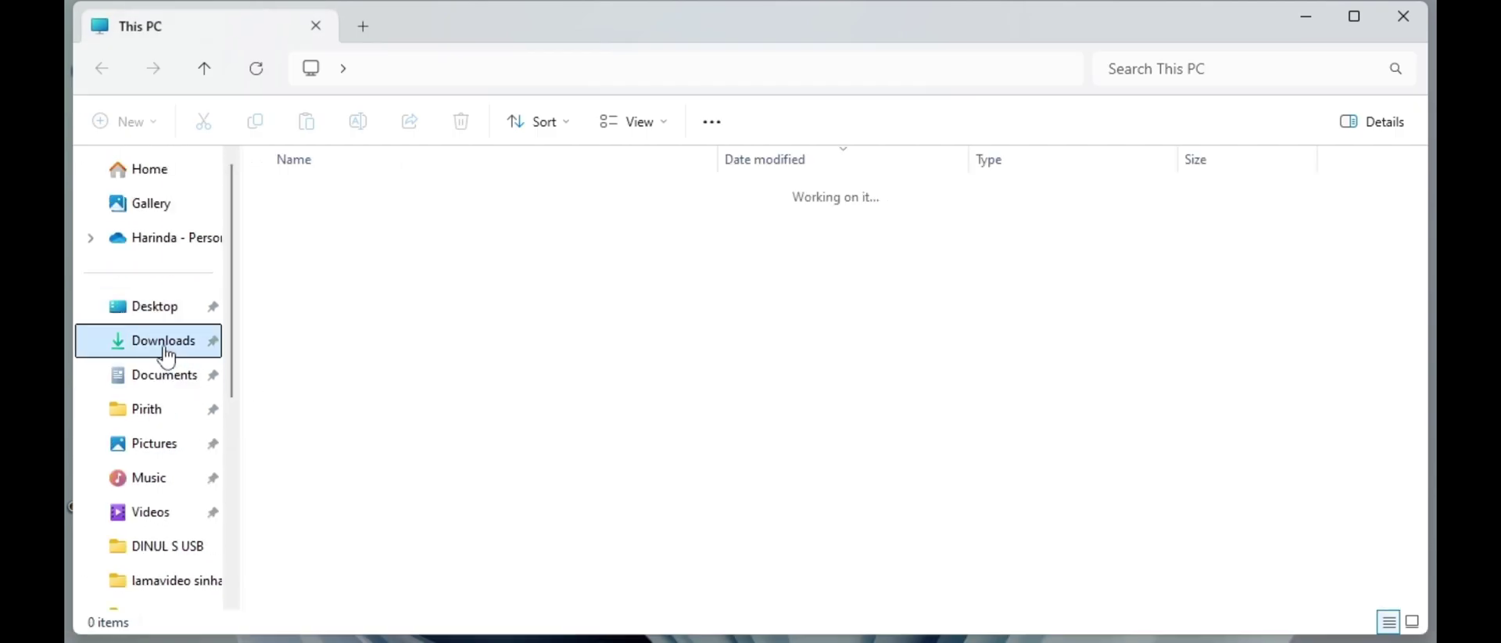
{"action": "left_click", "coordinate": [340, 258]}
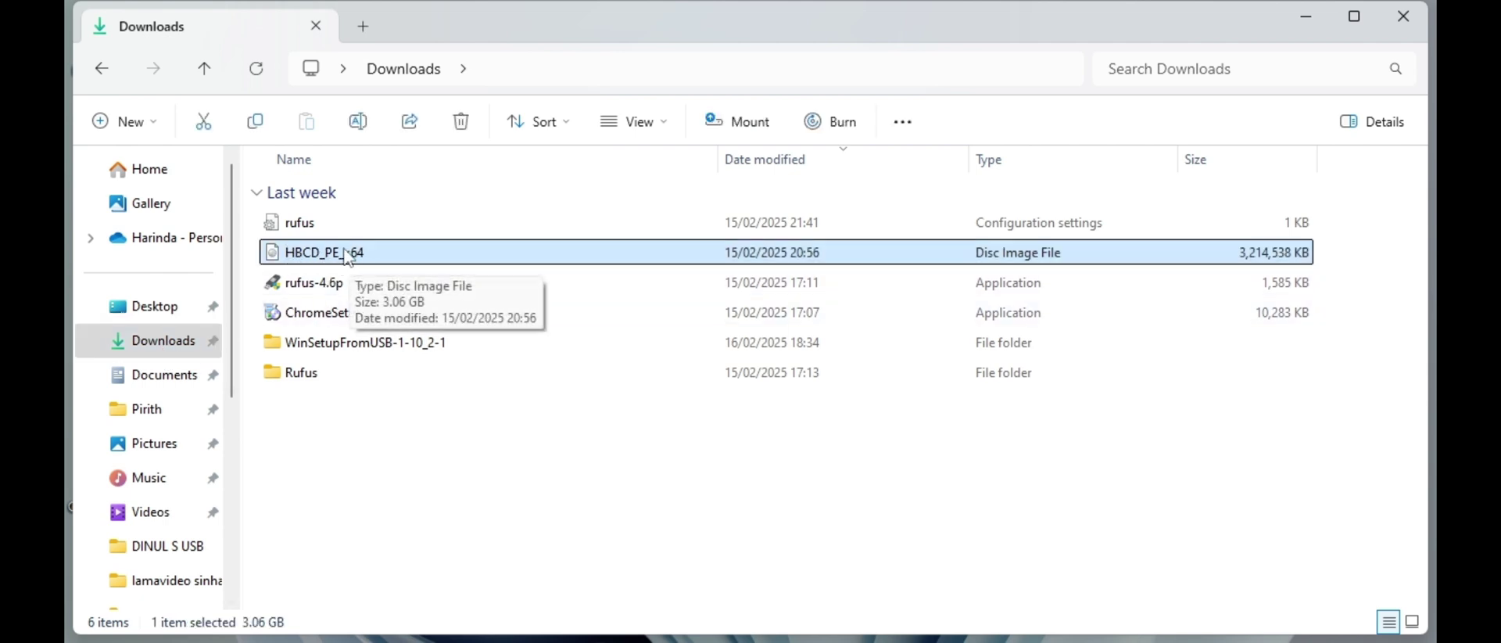
{"action": "left_click", "coordinate": [1402, 18]}
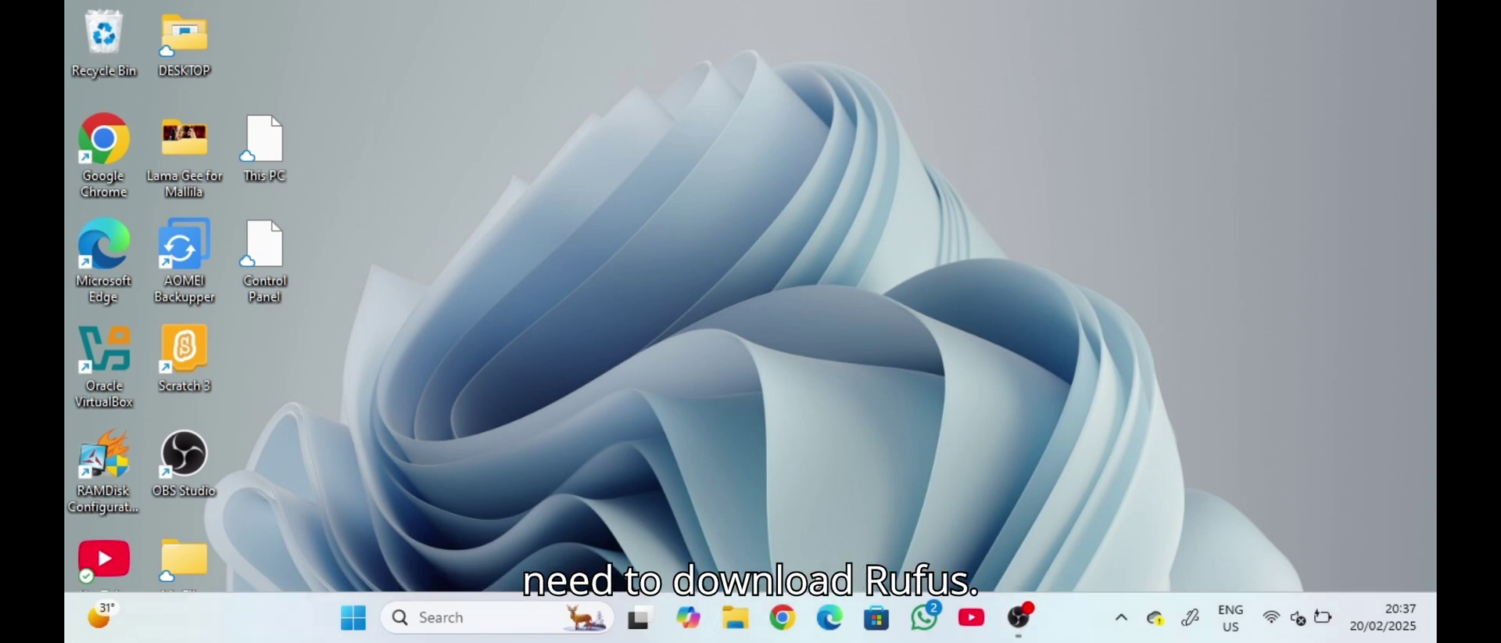
Switch to Google Chrome and search the web for "rufus download"
{"action": "left_click", "coordinate": [732, 630]}
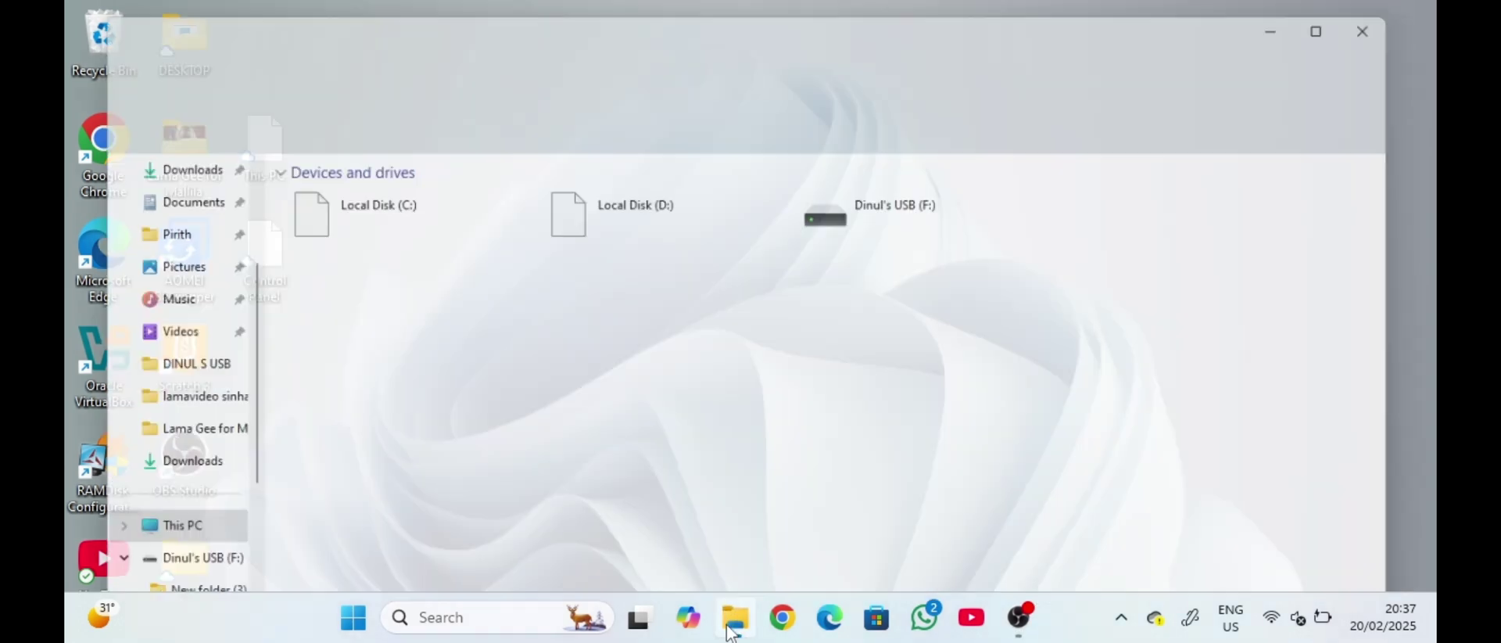
{"action": "left_click", "coordinate": [796, 630]}
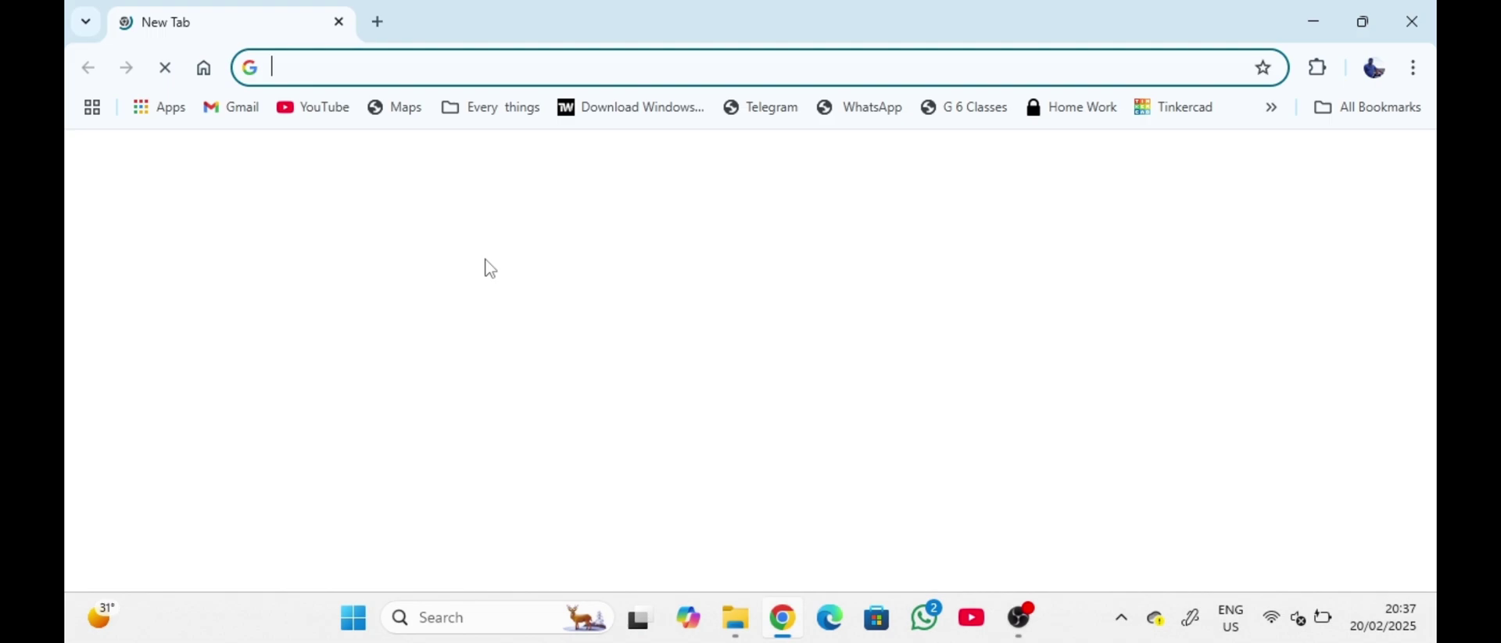
{"action": "type", "text": "r"}
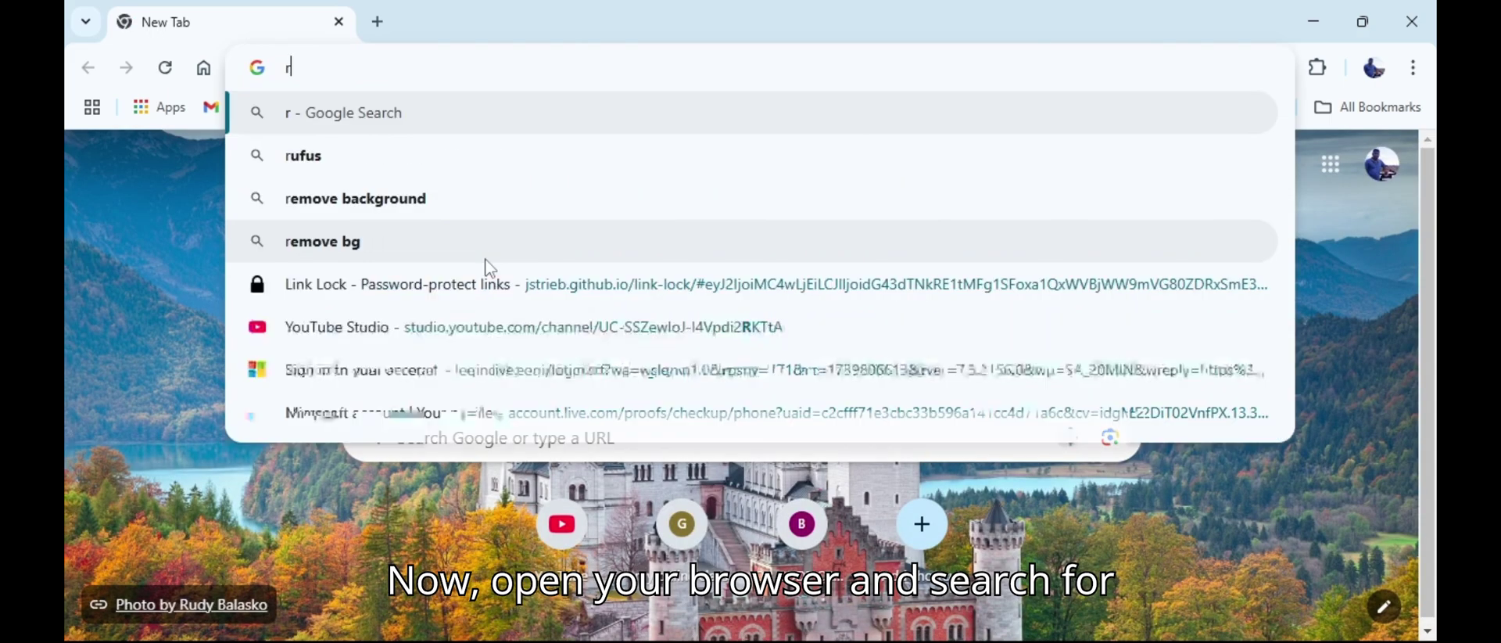
{"action": "type", "text": "ufus"}
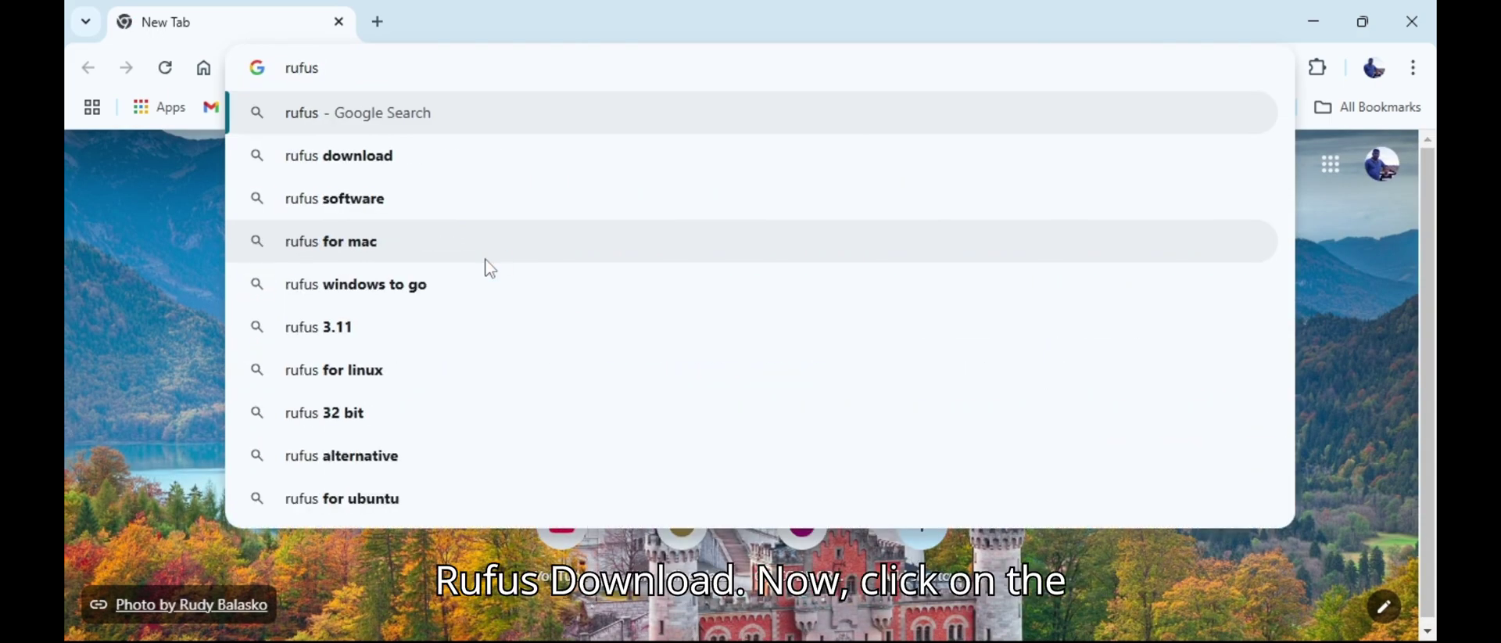
{"action": "left_click", "coordinate": [397, 168]}
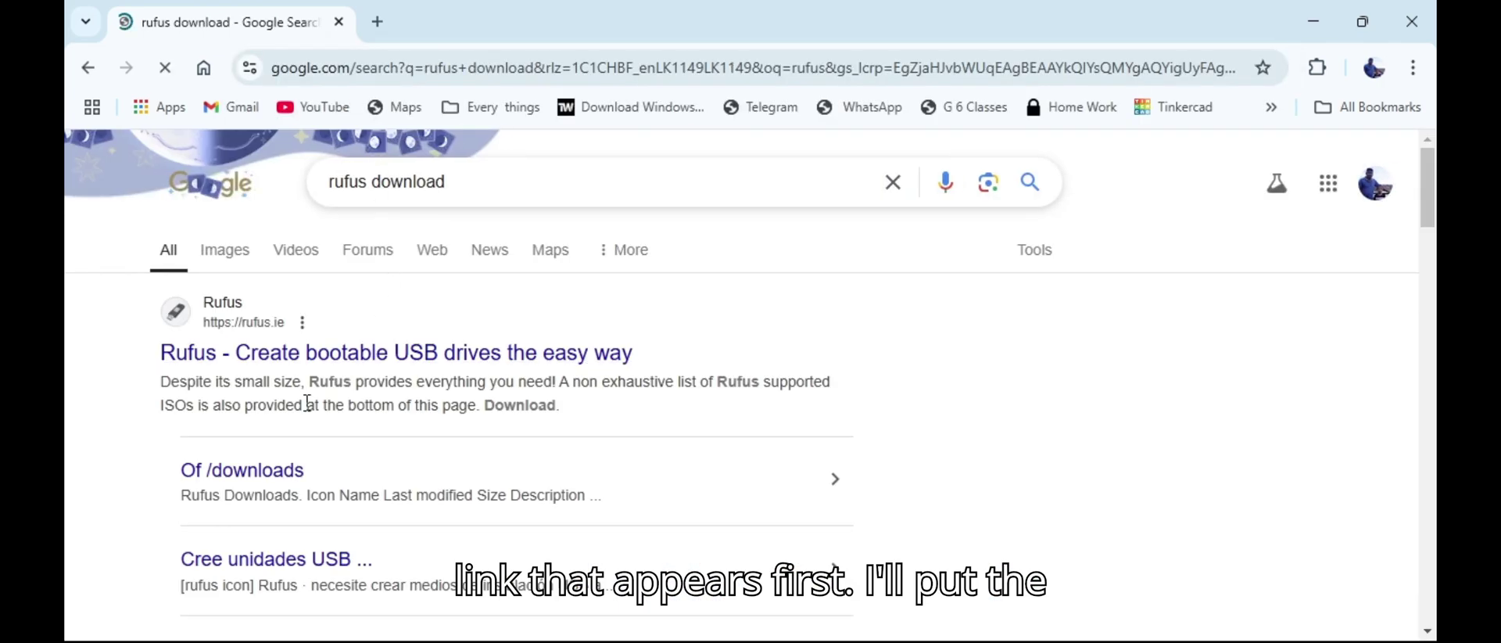
Download the portable Windows x64 release rufus-4.6p.exe from the official Rufus website, check the download history and close the browser
{"action": "left_click", "coordinate": [354, 353]}
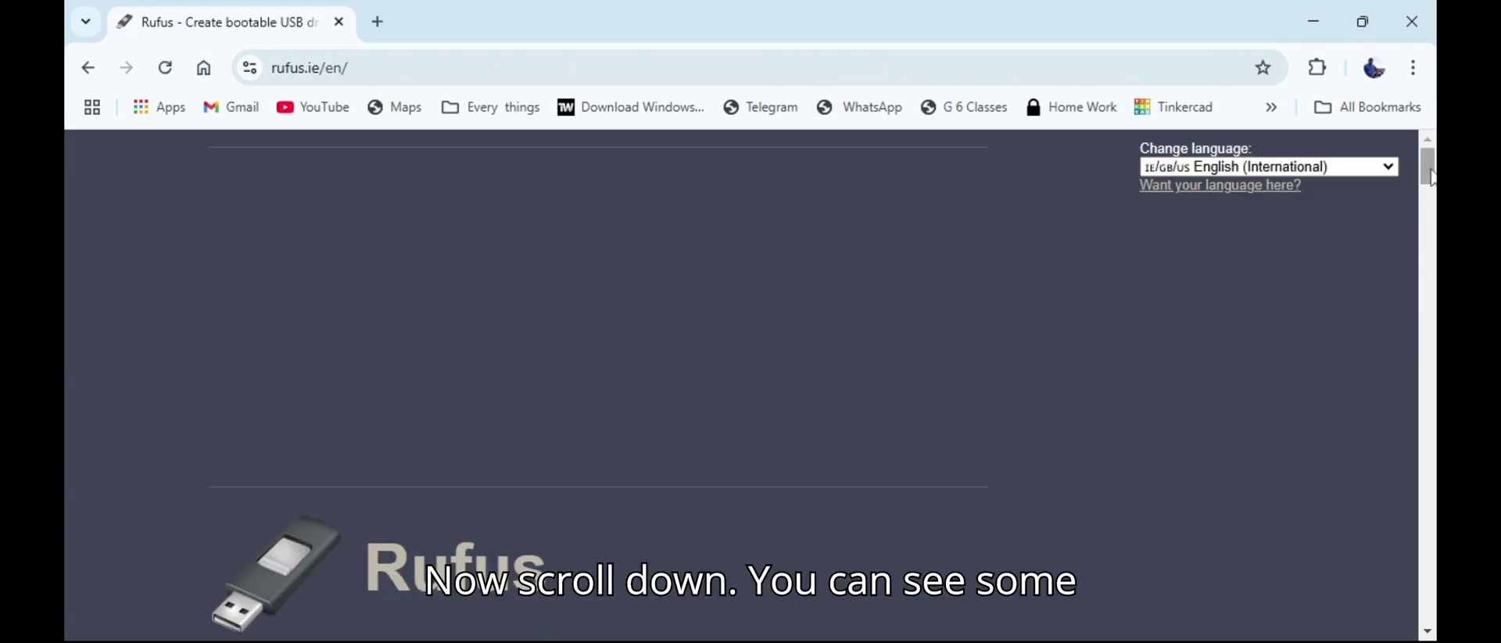
{"action": "left_click_drag", "start_coordinate": [1428, 166], "coordinate": [1431, 301]}
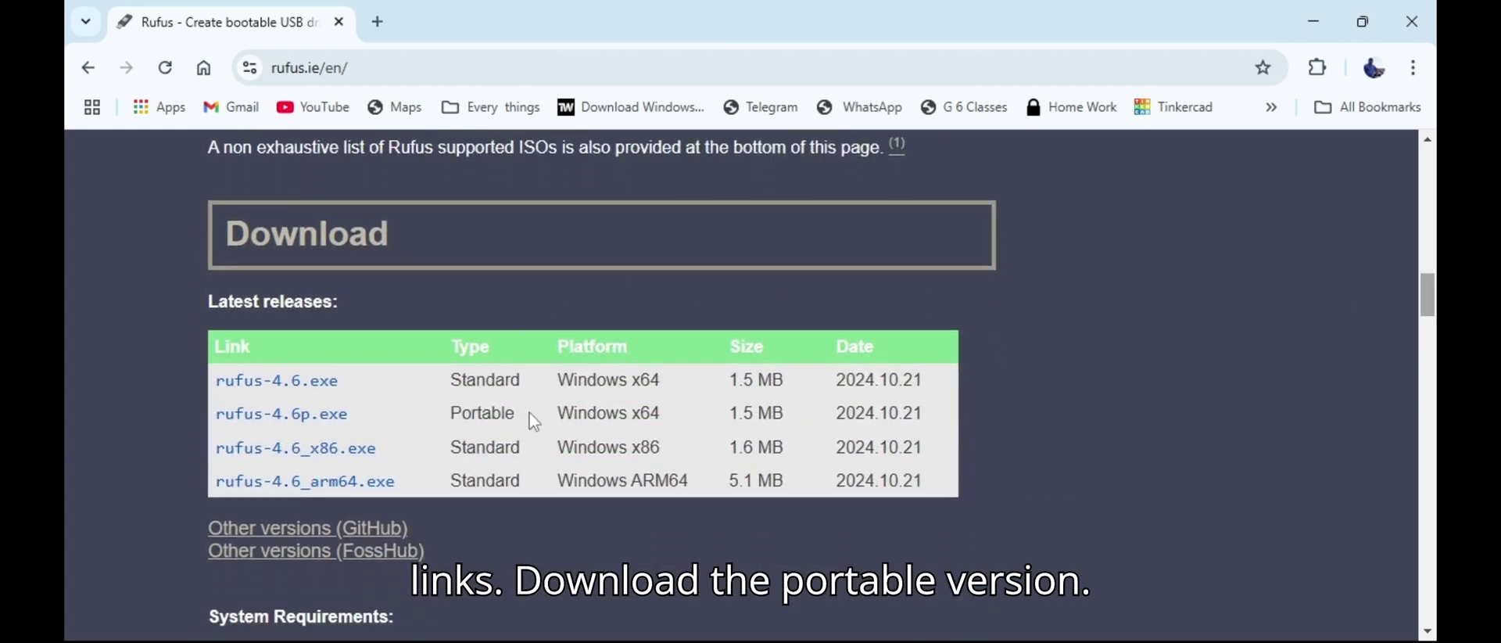
{"action": "left_click_drag", "start_coordinate": [537, 420], "coordinate": [402, 421]}
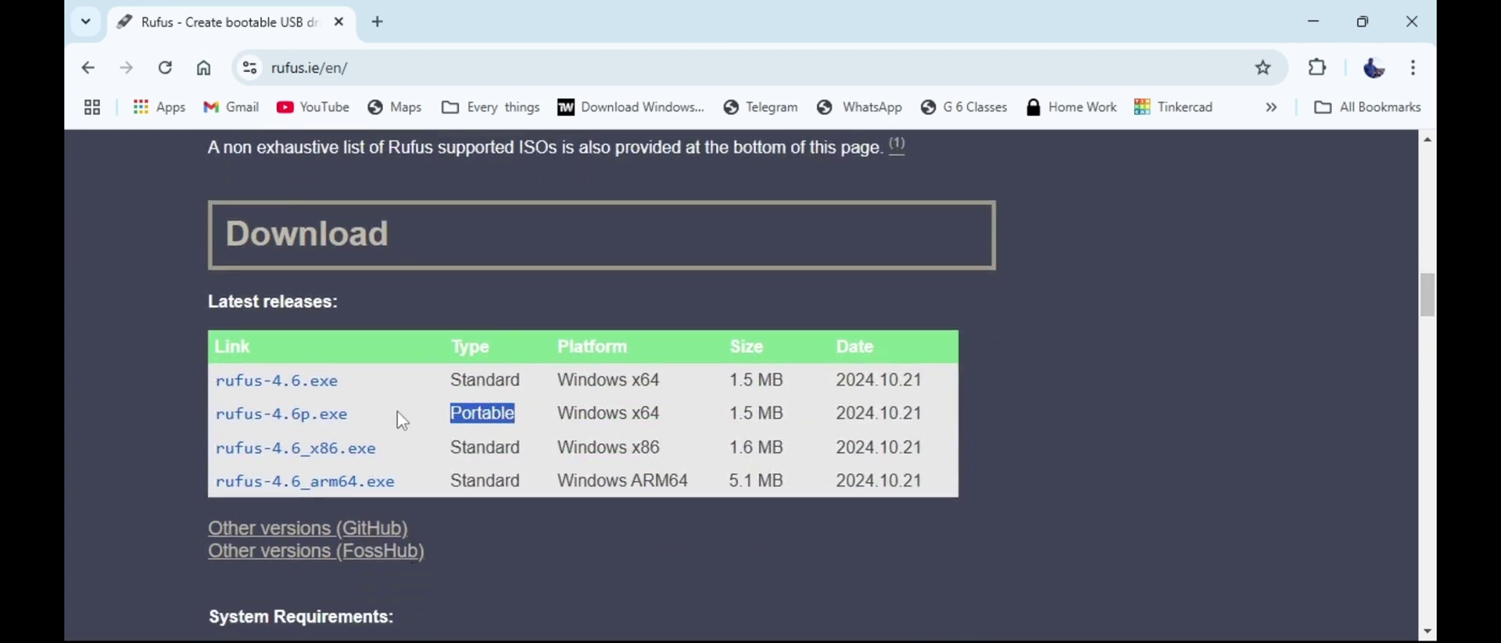
{"action": "left_click", "coordinate": [526, 420]}
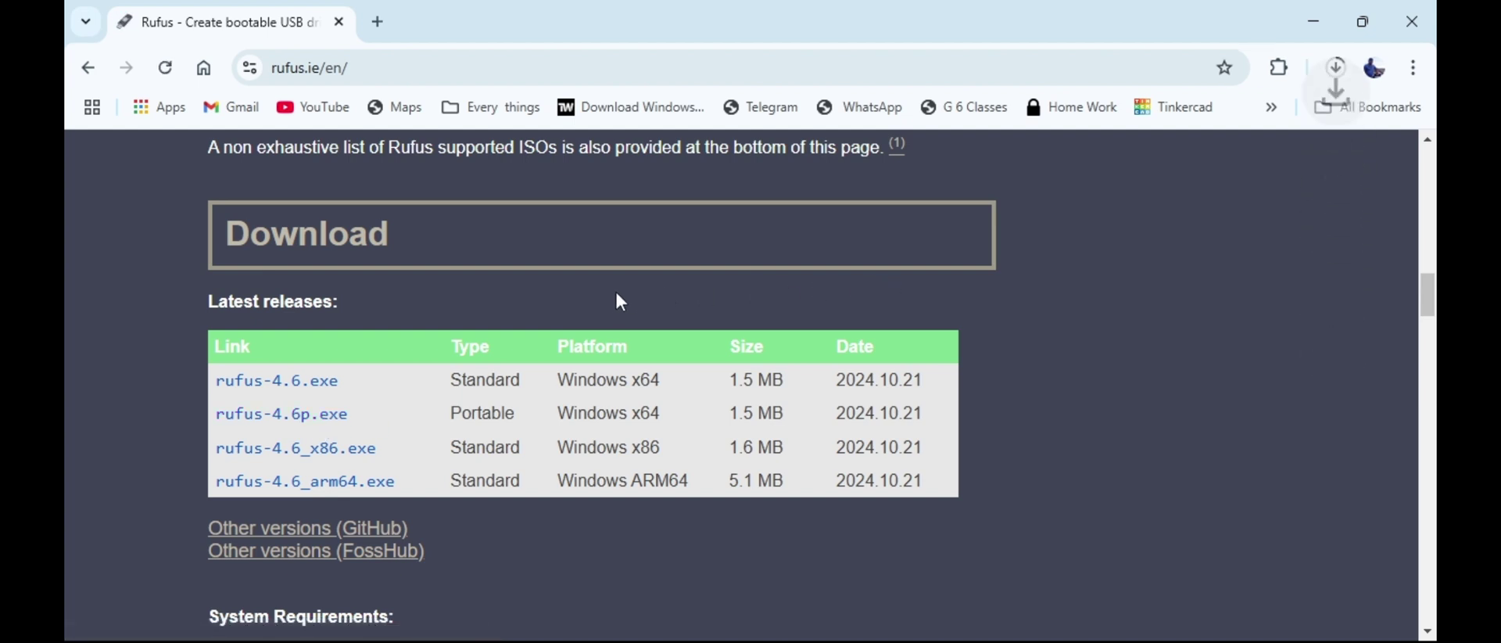
{"action": "left_click", "coordinate": [1337, 68]}
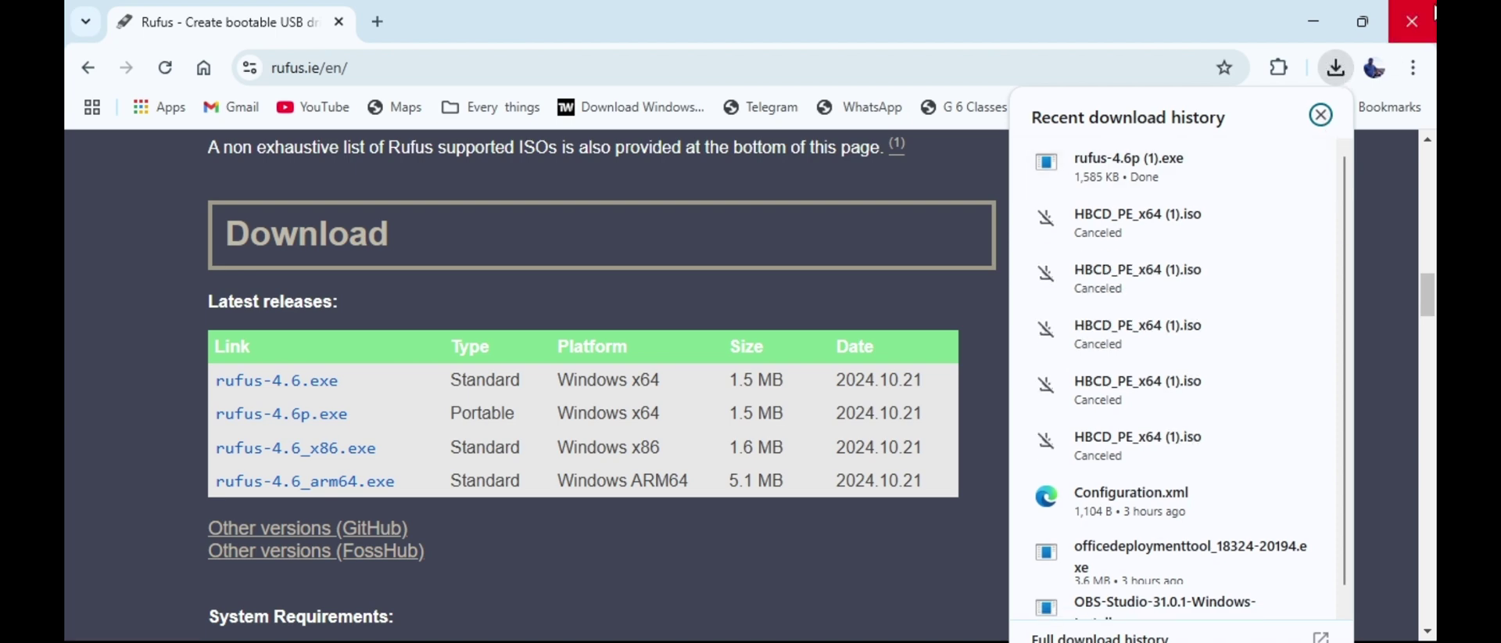
{"action": "left_click", "coordinate": [1432, 11]}
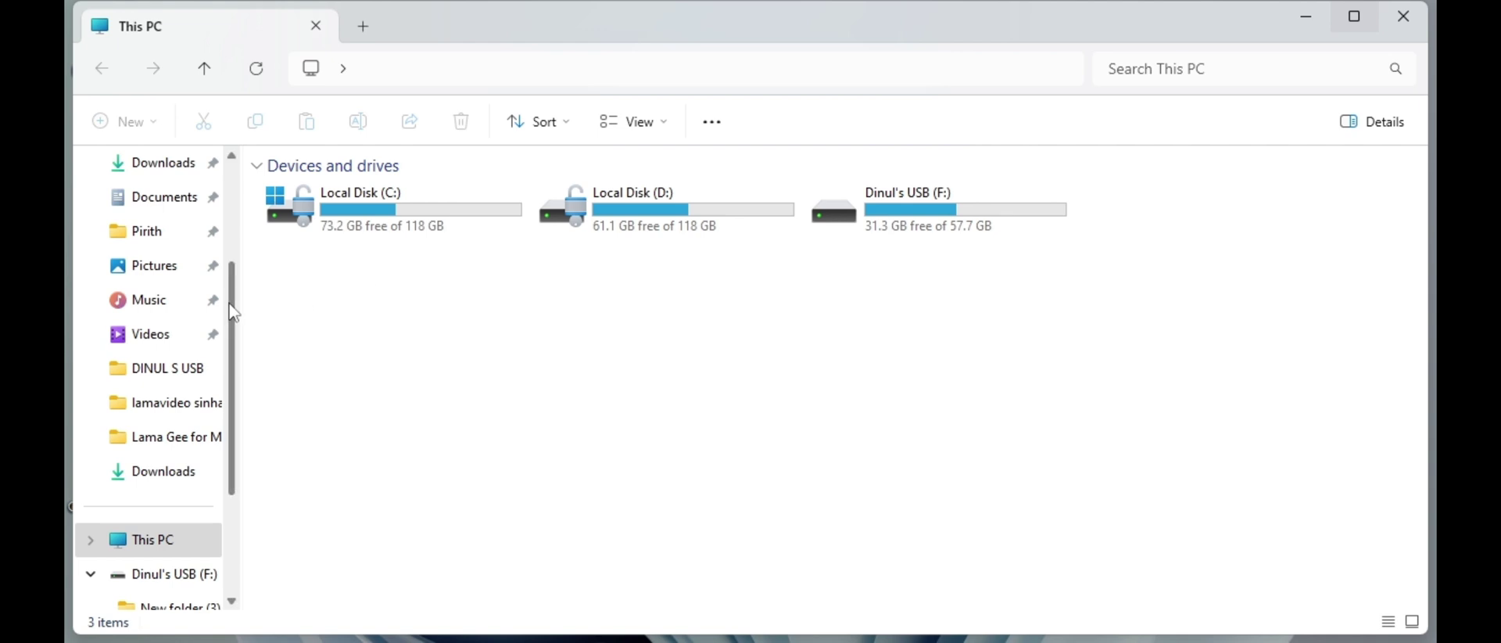
Launch rufus-4.6p (1) from the Downloads folder and select the 16 GB HIREN'S W11 (E:) USB drive as the device
{"action": "left_click", "coordinate": [155, 164]}
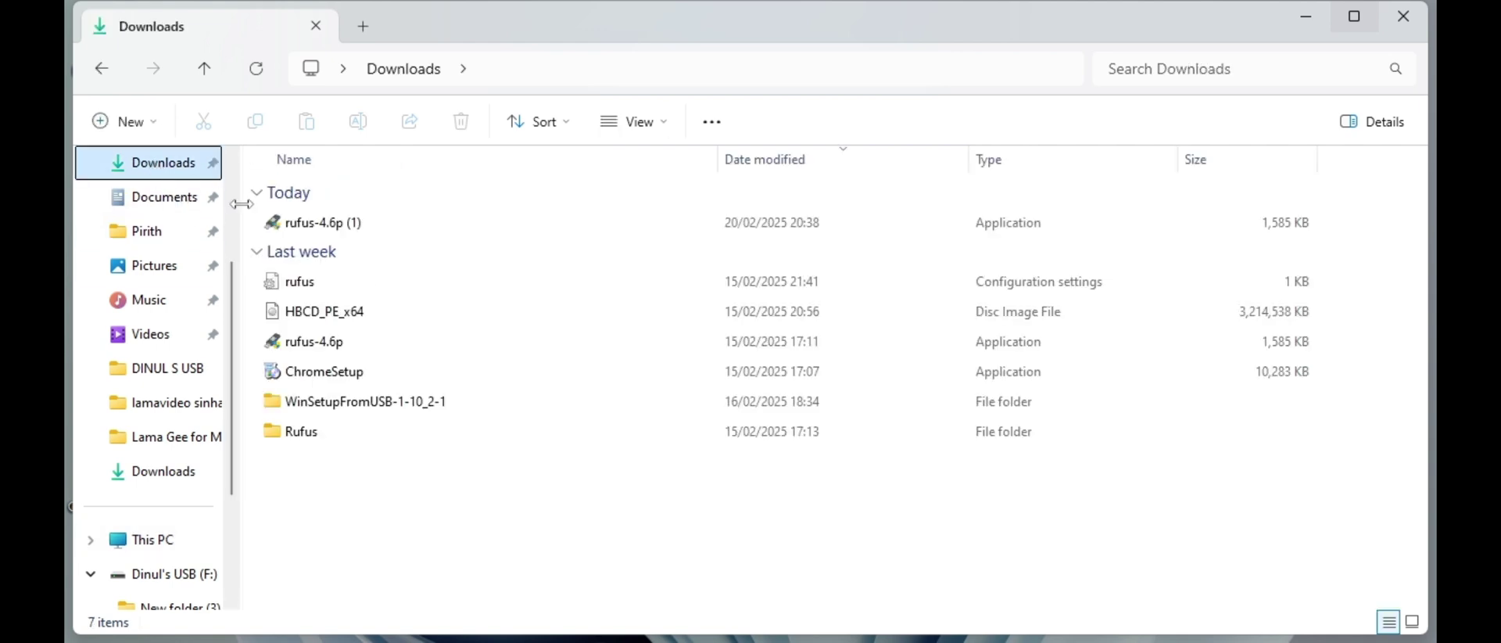
{"action": "double_click", "coordinate": [354, 225]}
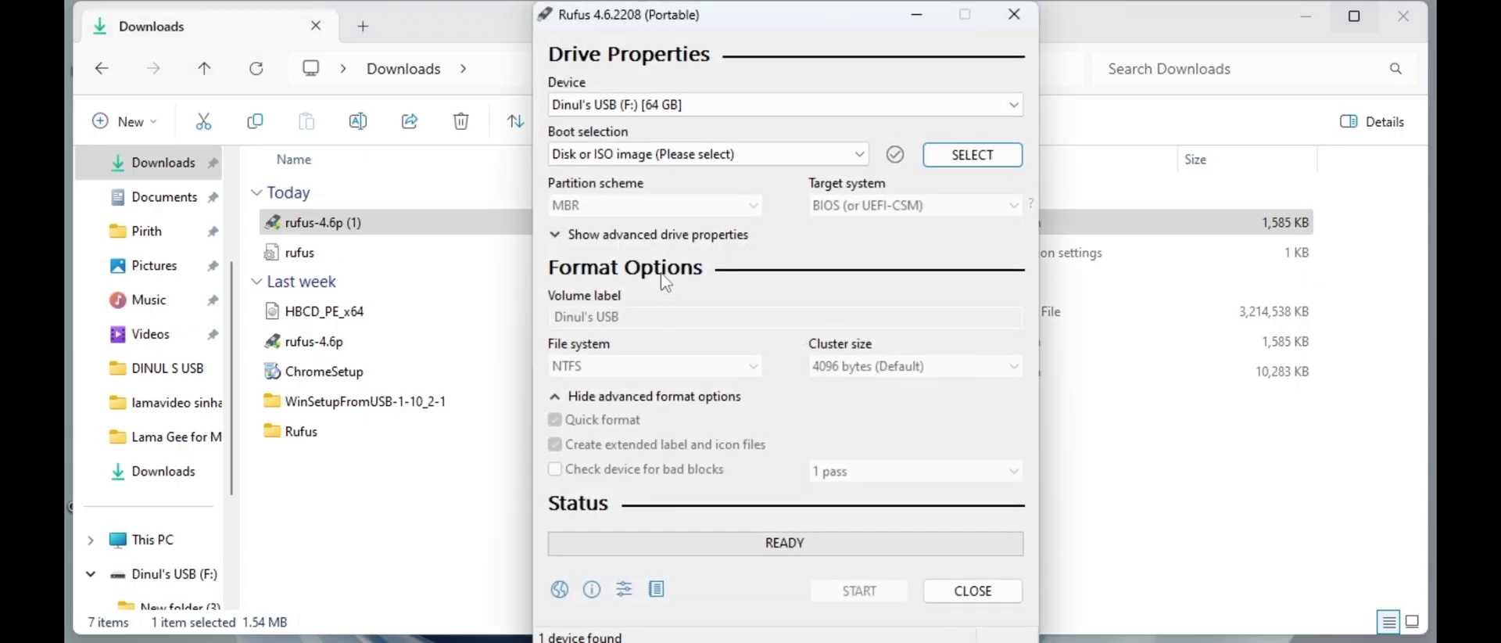
{"action": "left_click", "coordinate": [797, 105]}
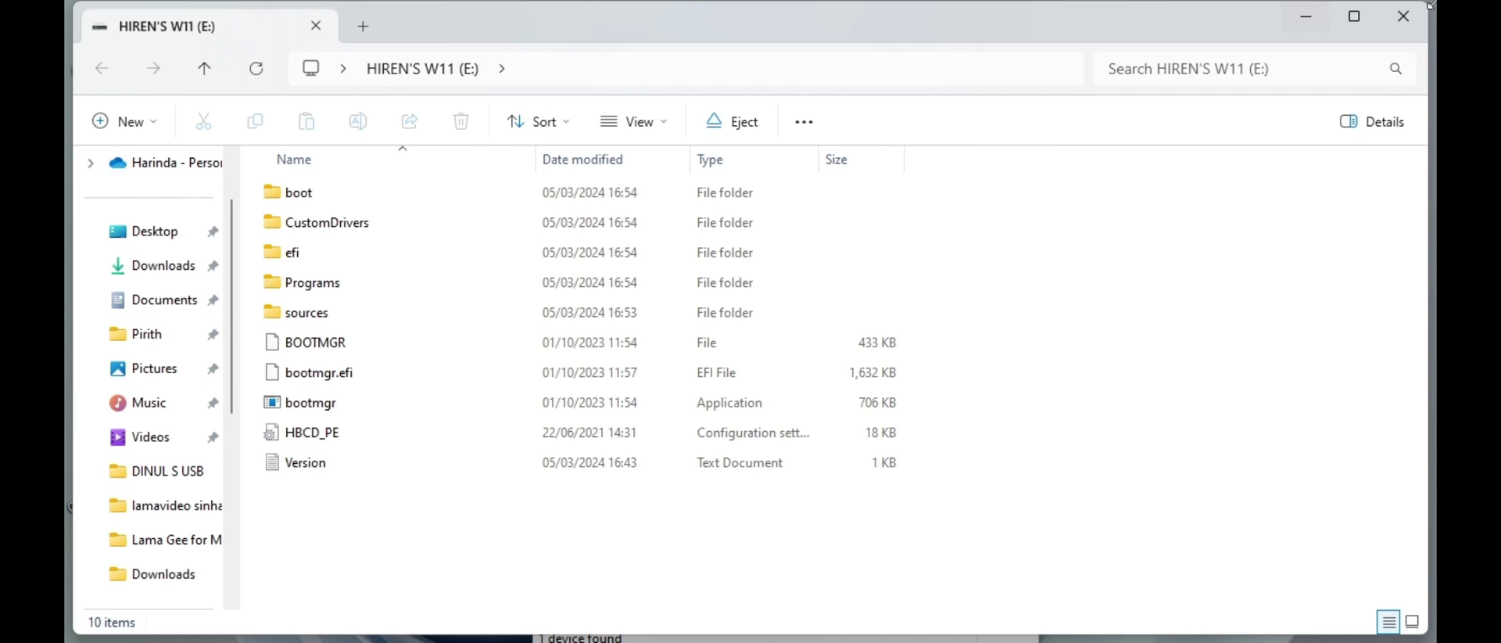
{"action": "left_click", "coordinate": [1405, 18]}
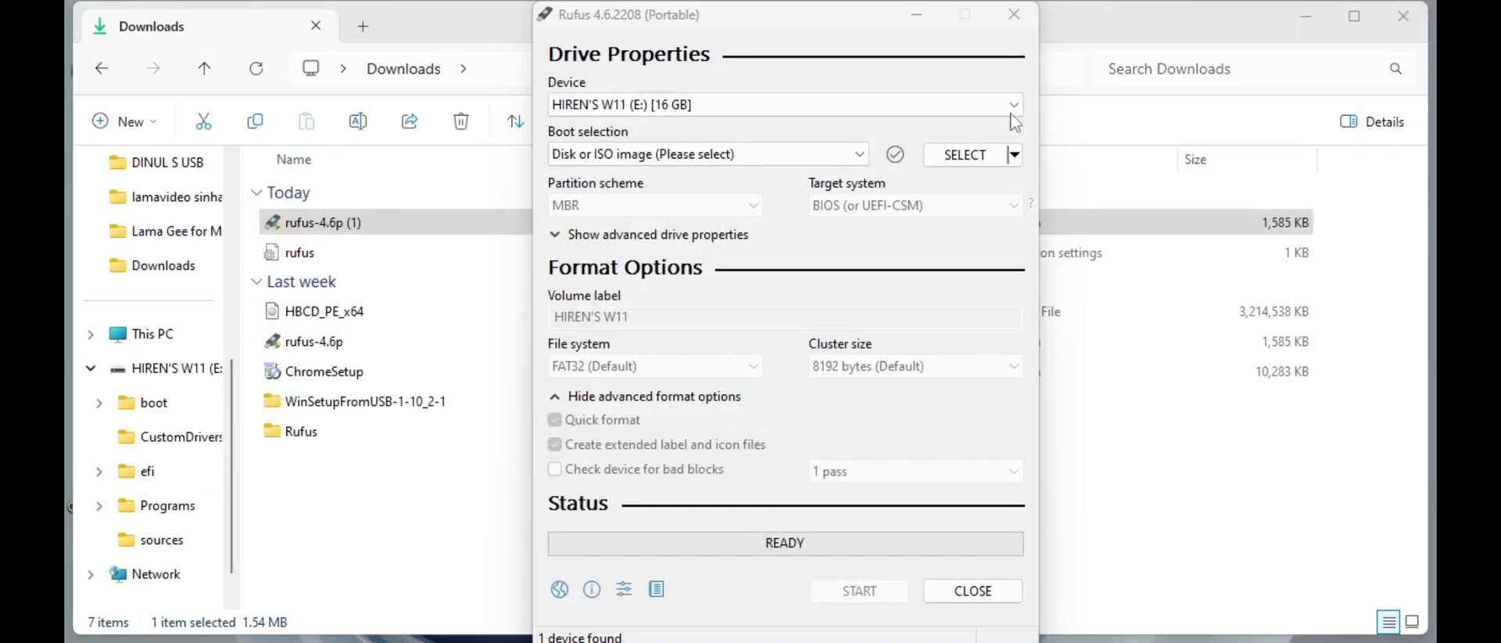
{"action": "left_click", "coordinate": [676, 107]}
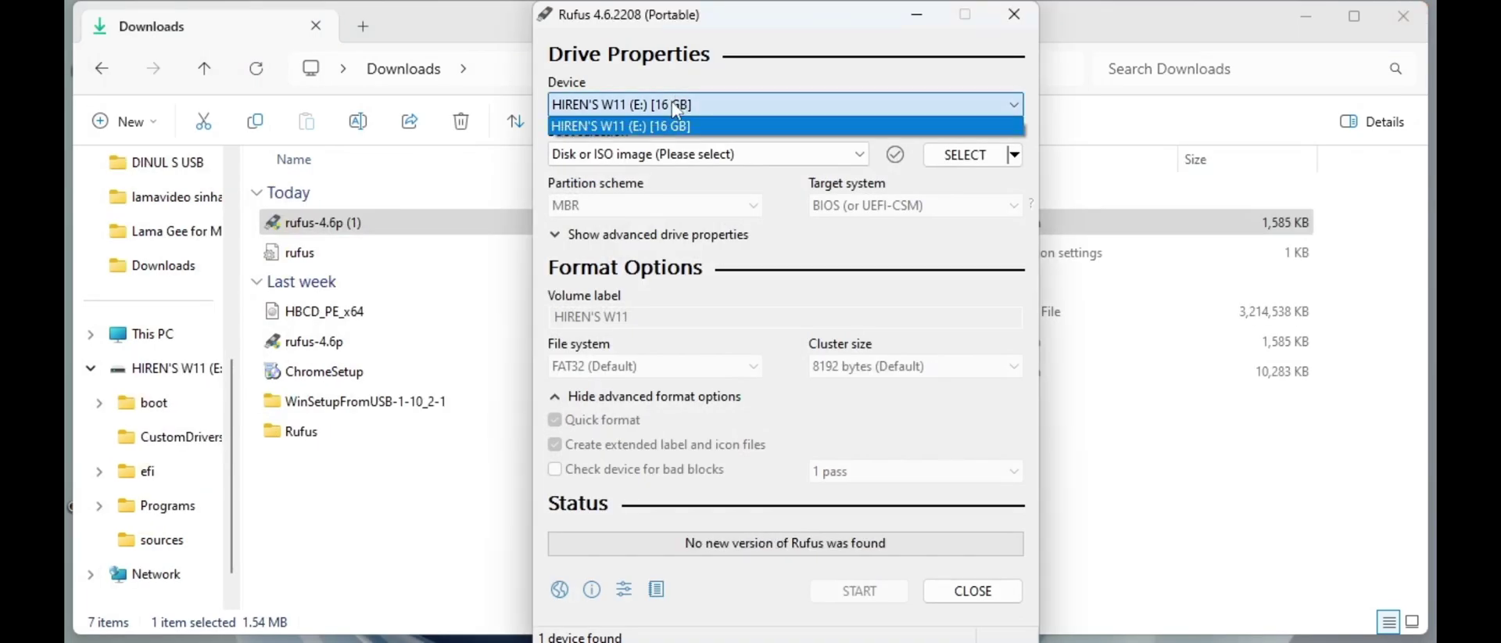
{"action": "left_click", "coordinate": [598, 127]}
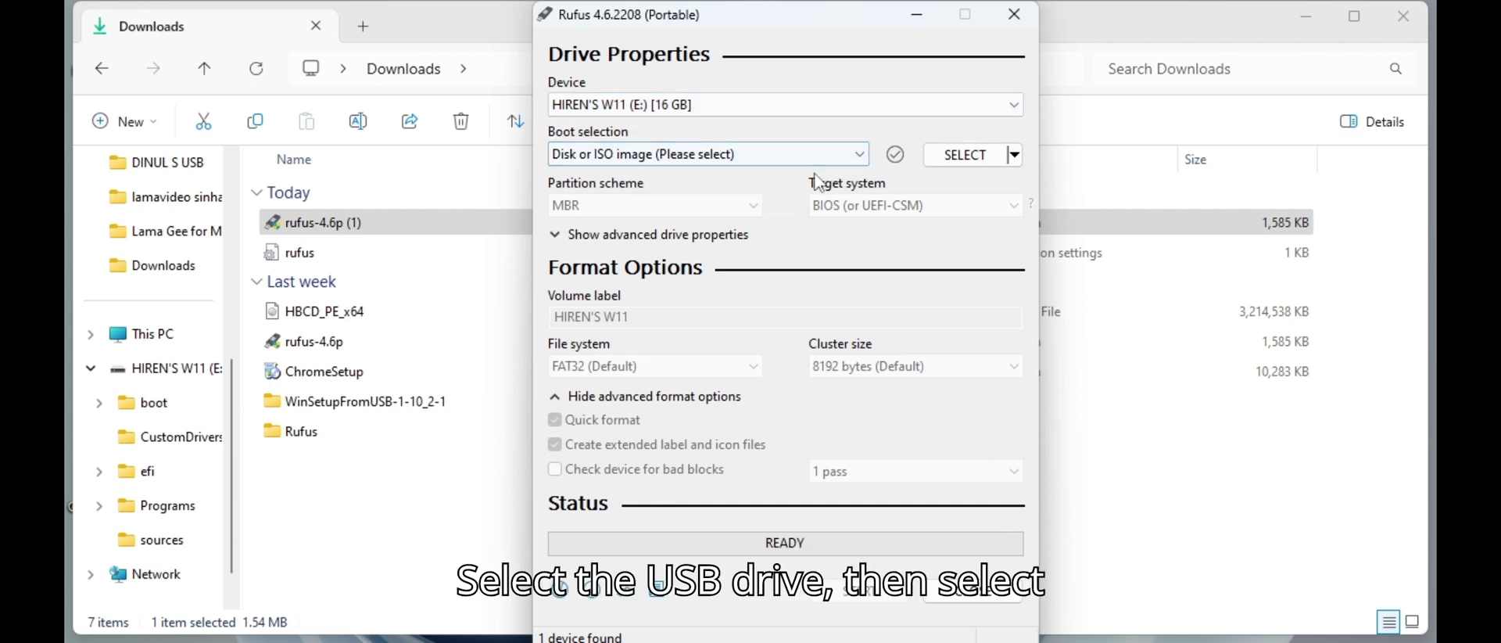
Load the HBCD_PE_x64 disc image from the Downloads folder as the boot selection in Rufus
{"action": "left_click", "coordinate": [964, 154]}
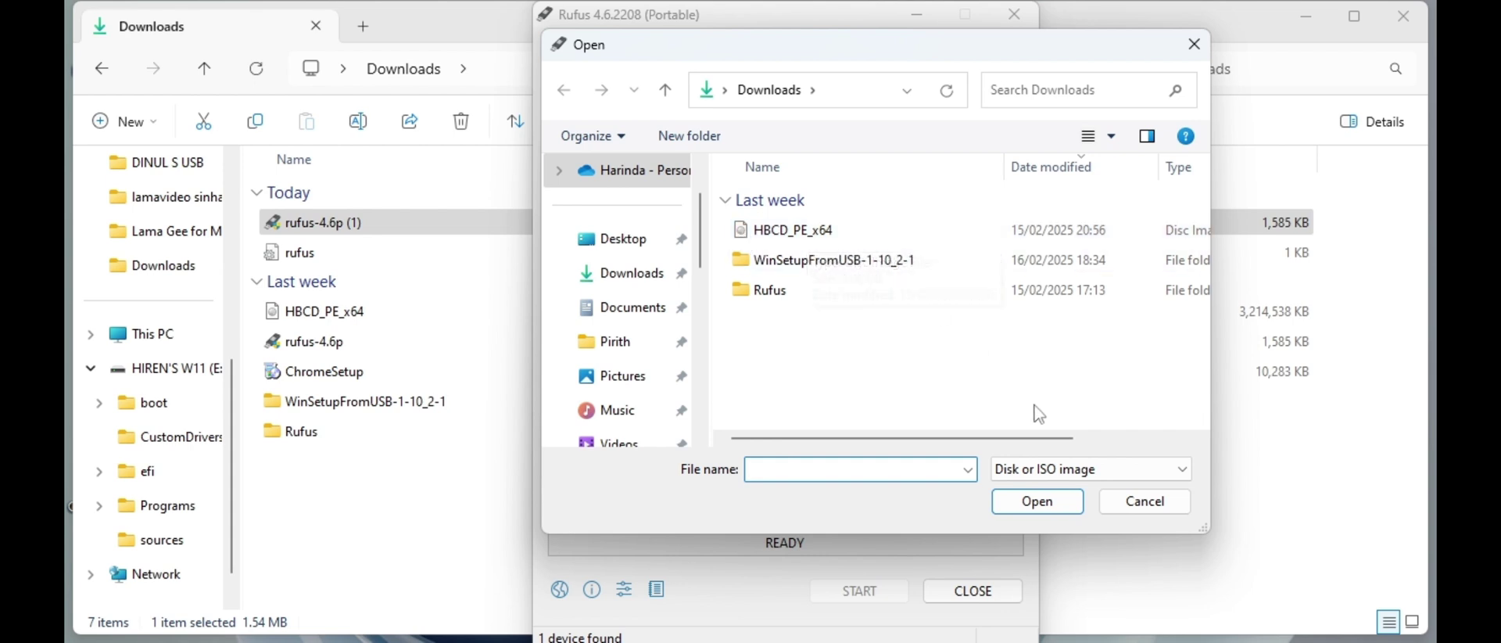
{"action": "left_click", "coordinate": [963, 233]}
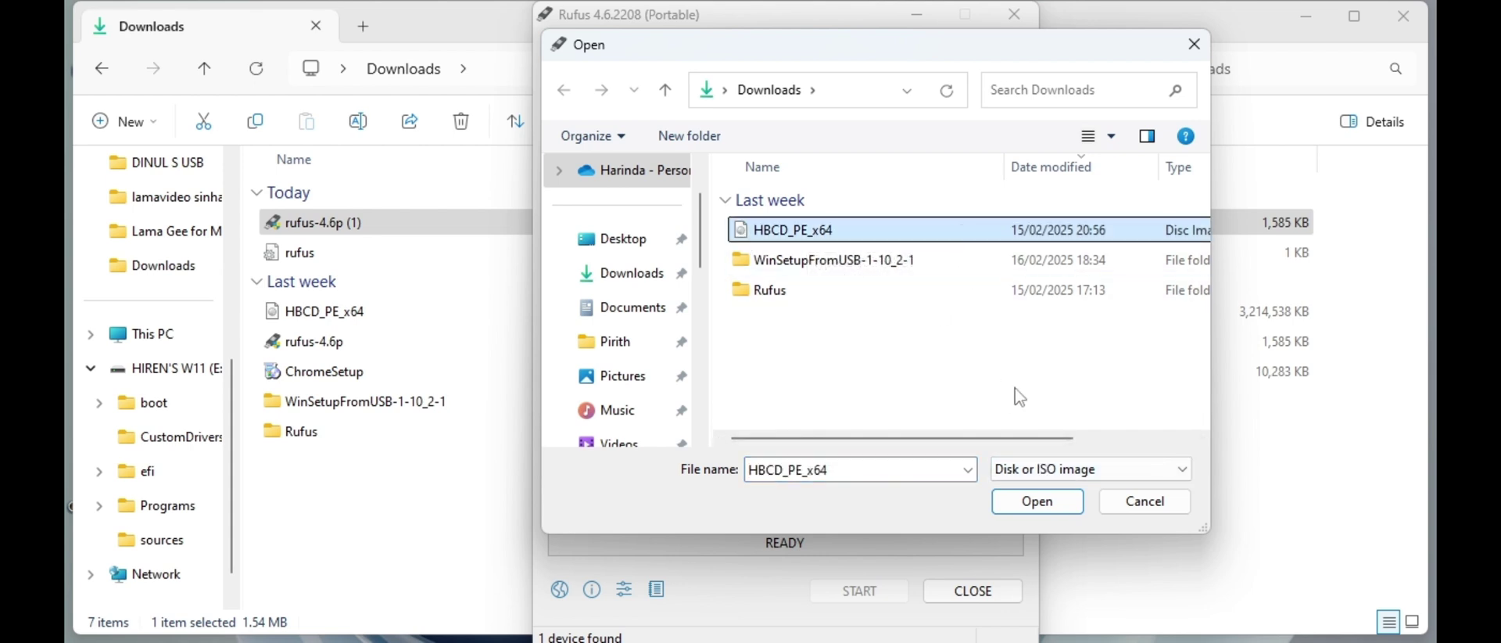
{"action": "left_click", "coordinate": [1037, 501]}
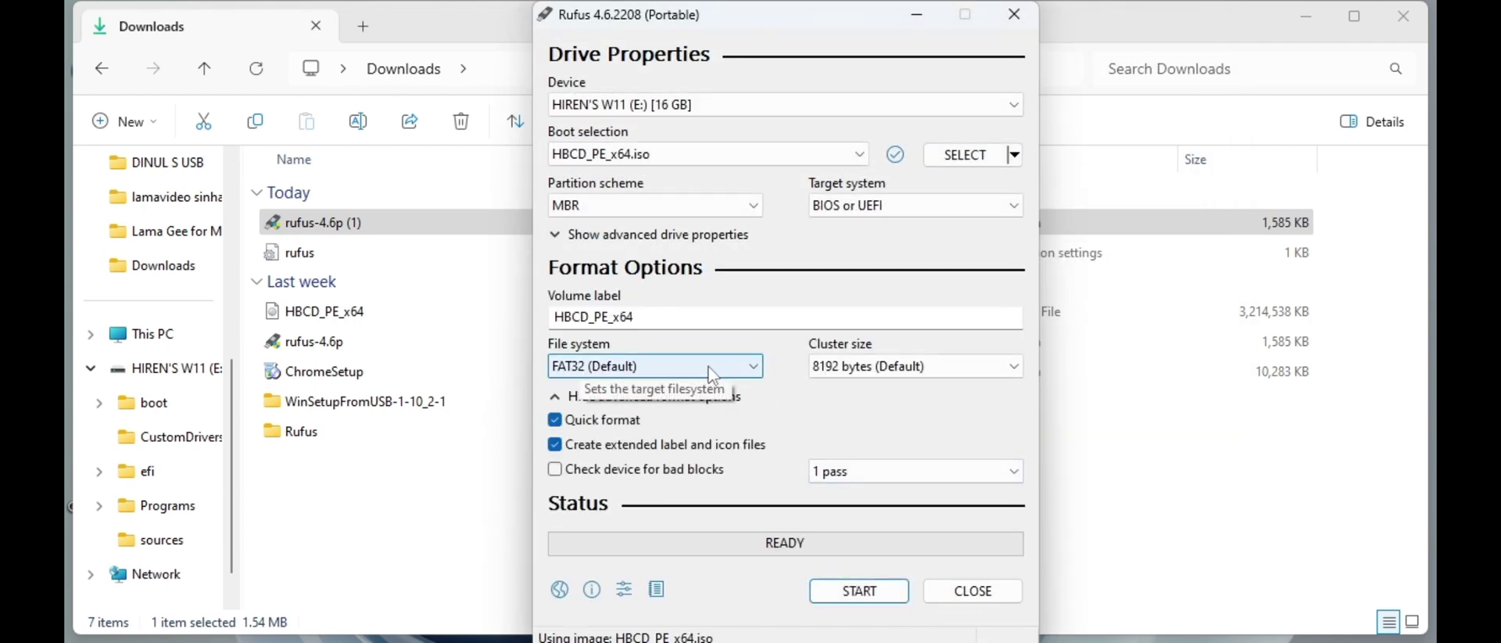
Review the target system, partition scheme, file system and bad-block pass options, keeping BIOS or UEFI, MBR, FAT32 and 1 pass
{"action": "left_click", "coordinate": [950, 210]}
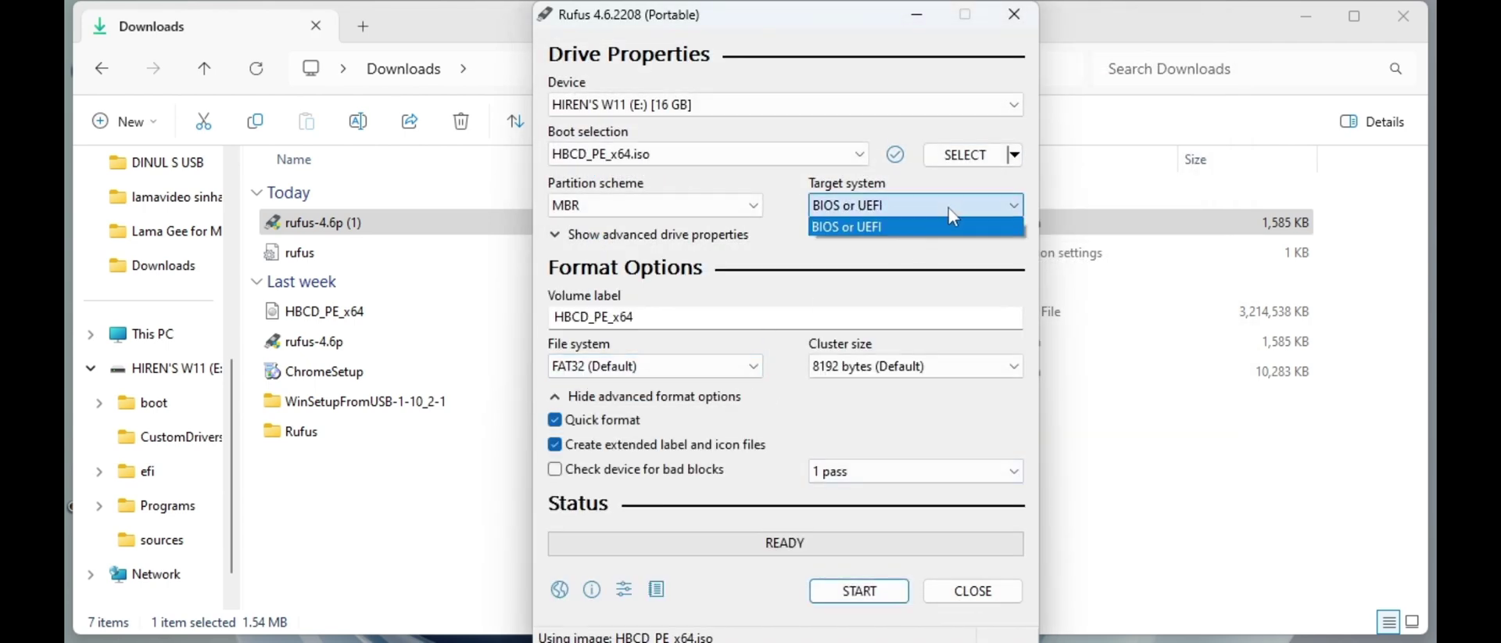
{"action": "left_click", "coordinate": [918, 245]}
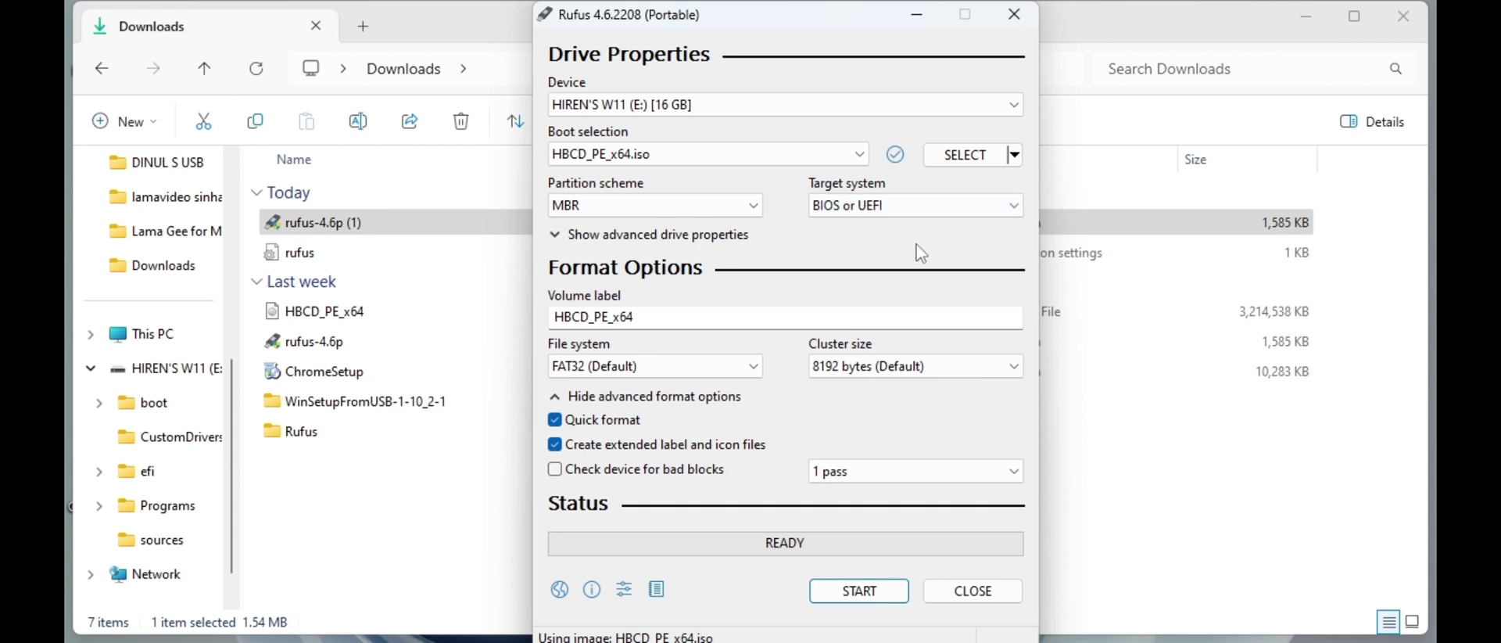
{"action": "left_click", "coordinate": [704, 207]}
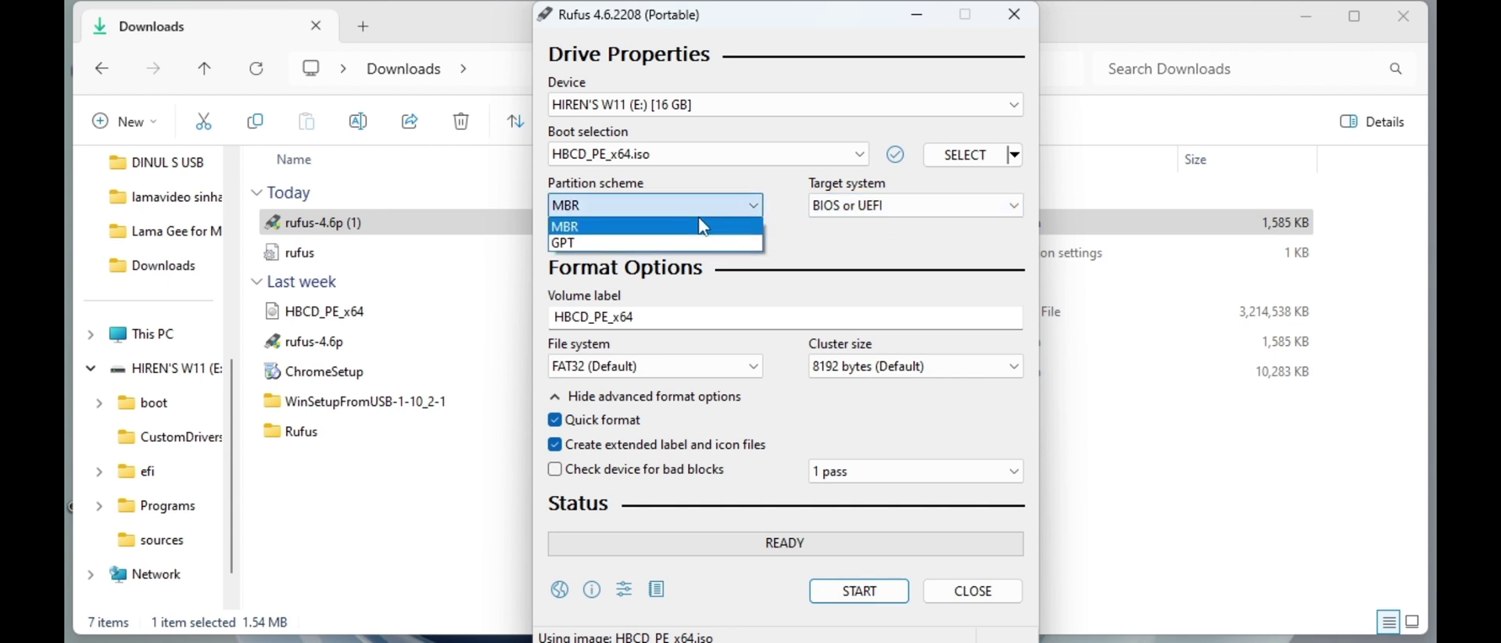
{"action": "left_click", "coordinate": [701, 227]}
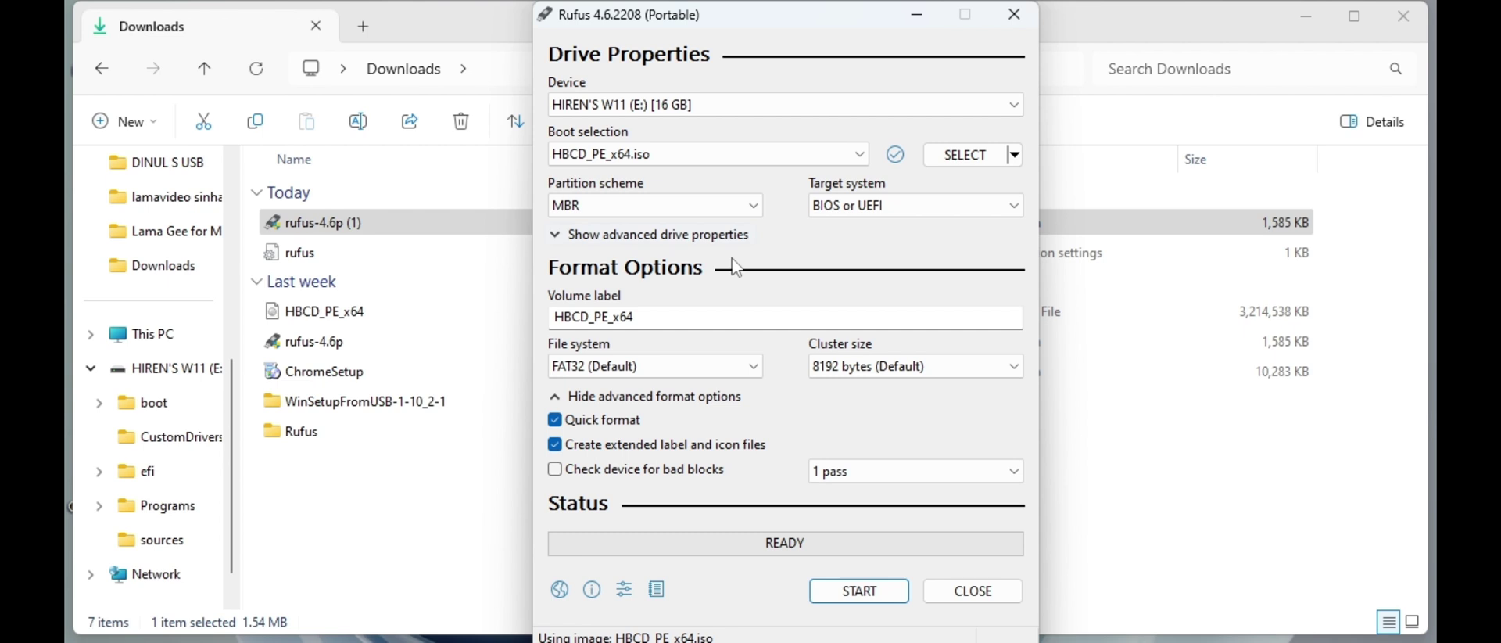
{"action": "left_click", "coordinate": [684, 374]}
{"action": "left_click", "coordinate": [678, 389]}
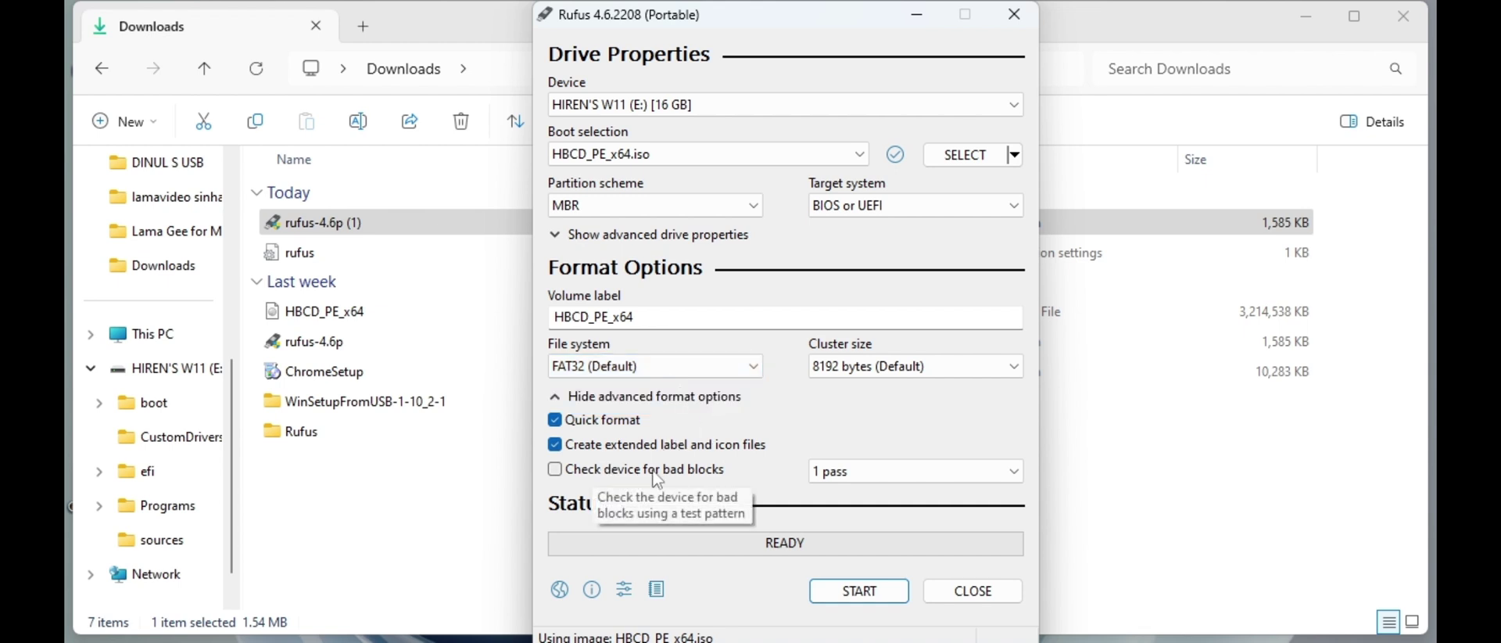
{"action": "left_click", "coordinate": [874, 466]}
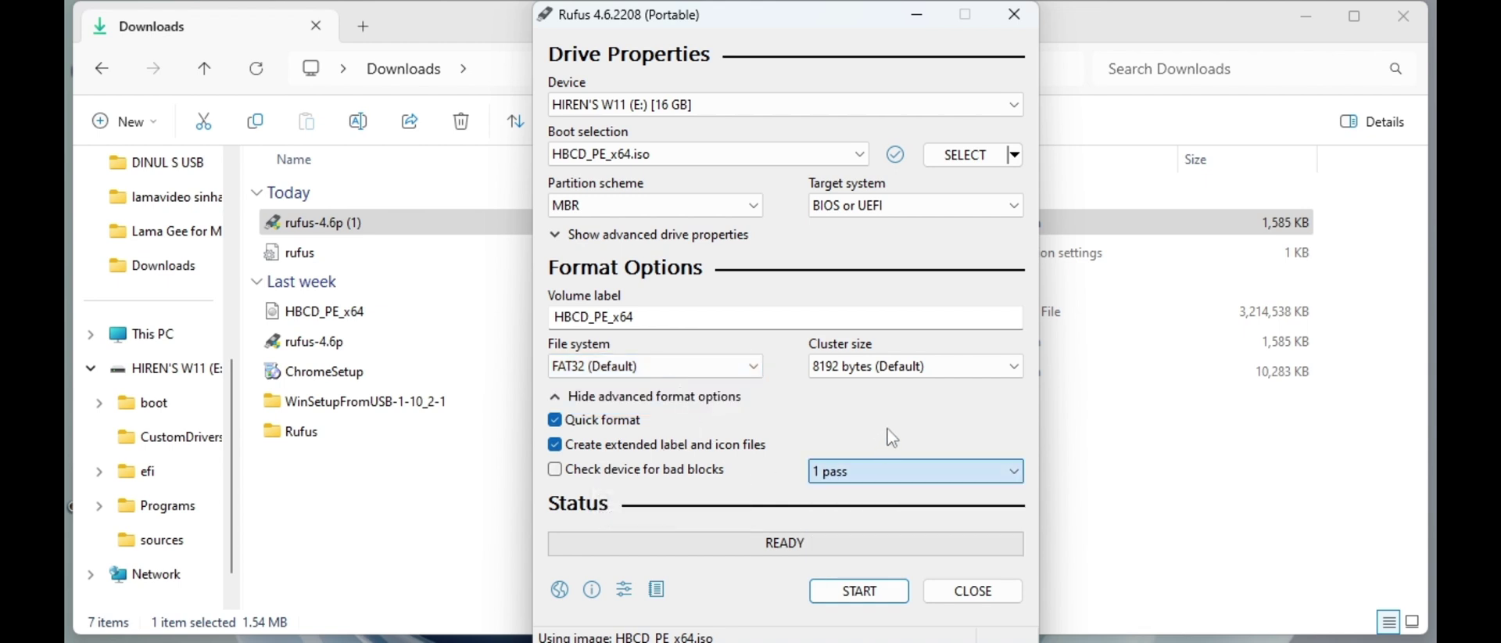
Write the HBCD_PE_x64 image to the USB drive, accepting the revoked-bootloader and data-loss warnings, and close Rufus at the end
{"action": "left_click", "coordinate": [855, 596]}
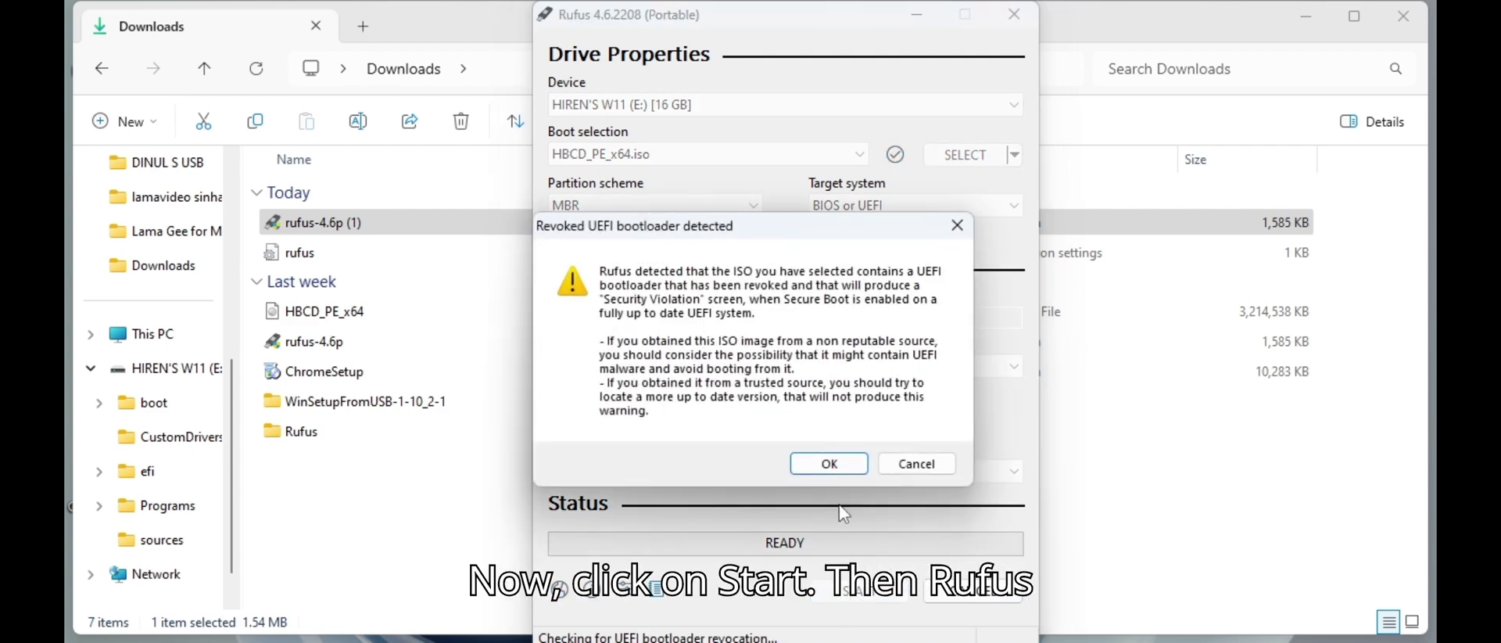
{"action": "left_click", "coordinate": [830, 463]}
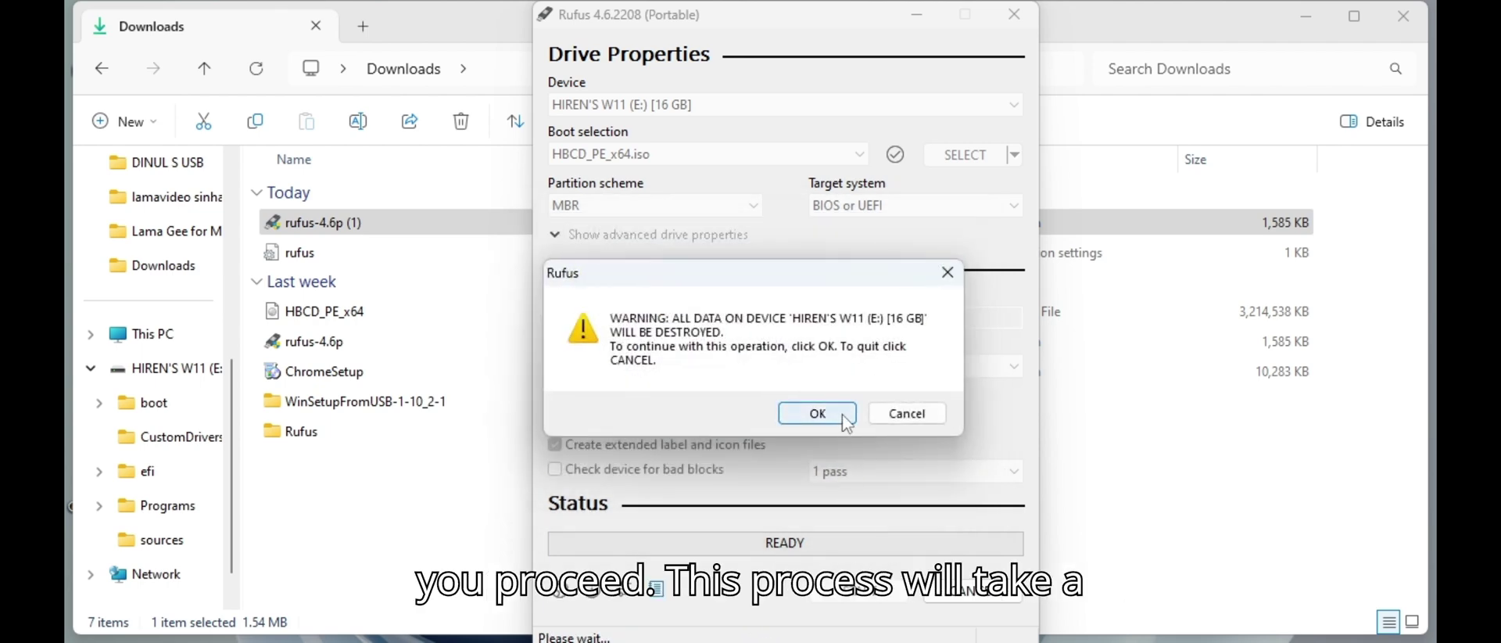
{"action": "left_click", "coordinate": [818, 413]}
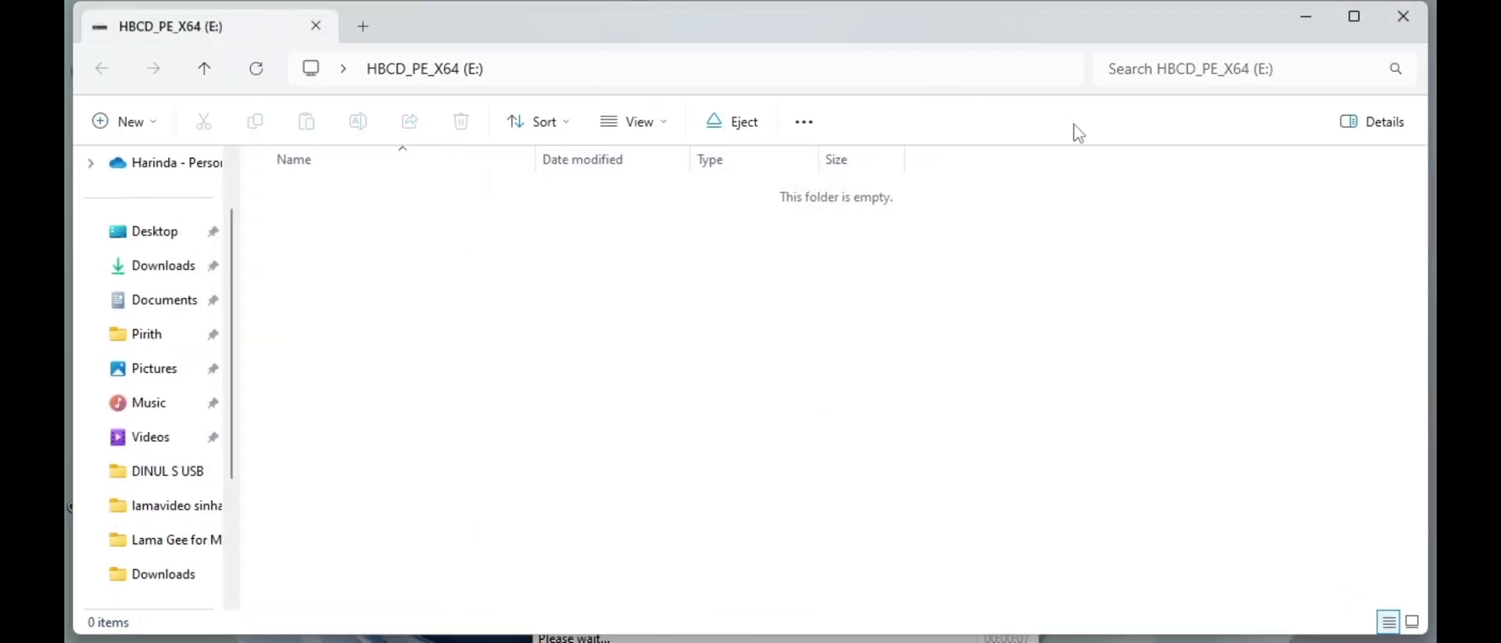
{"action": "left_click", "coordinate": [1404, 16]}
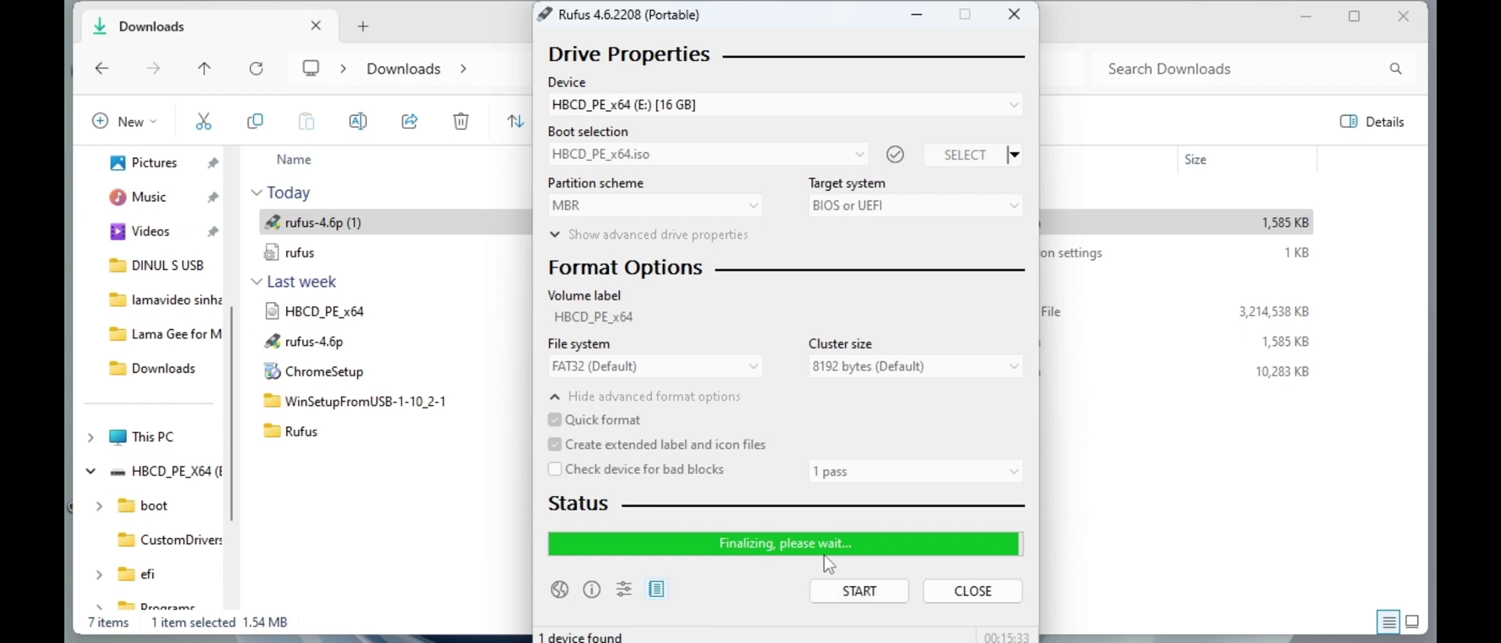
{"action": "left_click", "coordinate": [988, 594]}
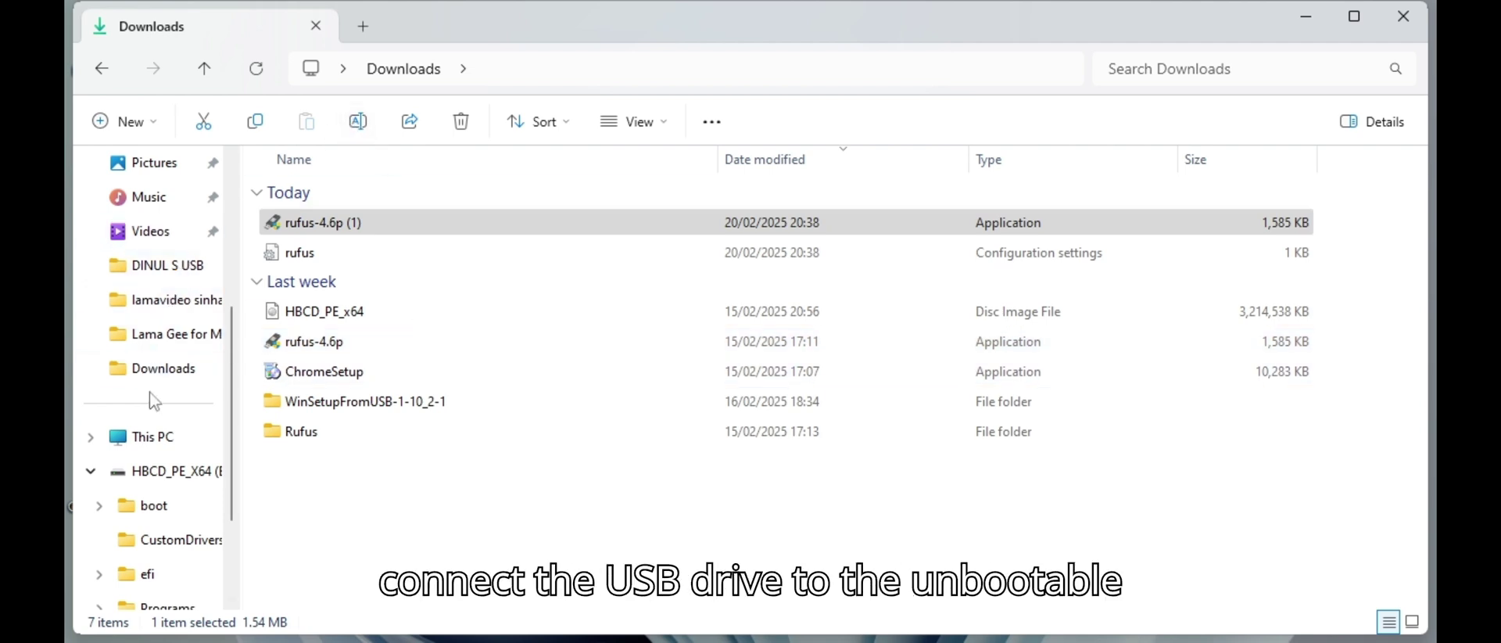
Check the HBCD_PE_X64 (E:) drive under This PC and close File Explorer
{"action": "left_click", "coordinate": [140, 440]}
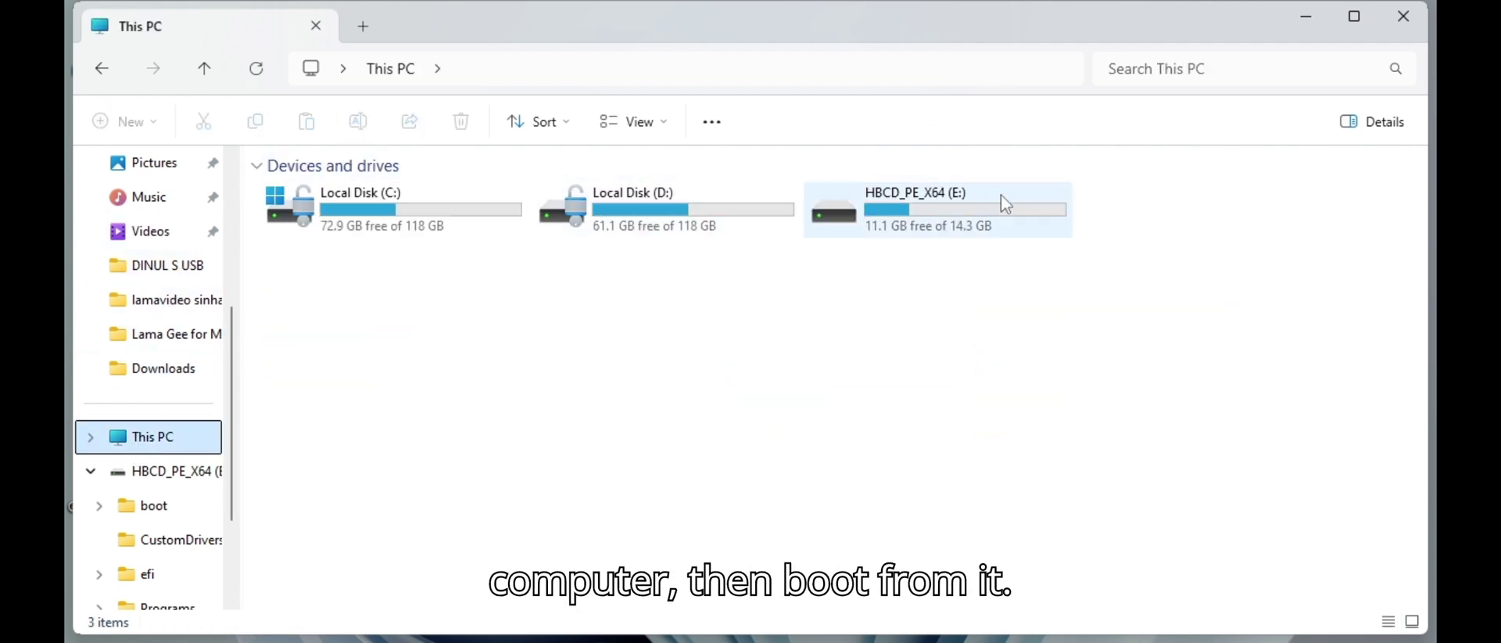
{"action": "left_click", "coordinate": [1057, 219]}
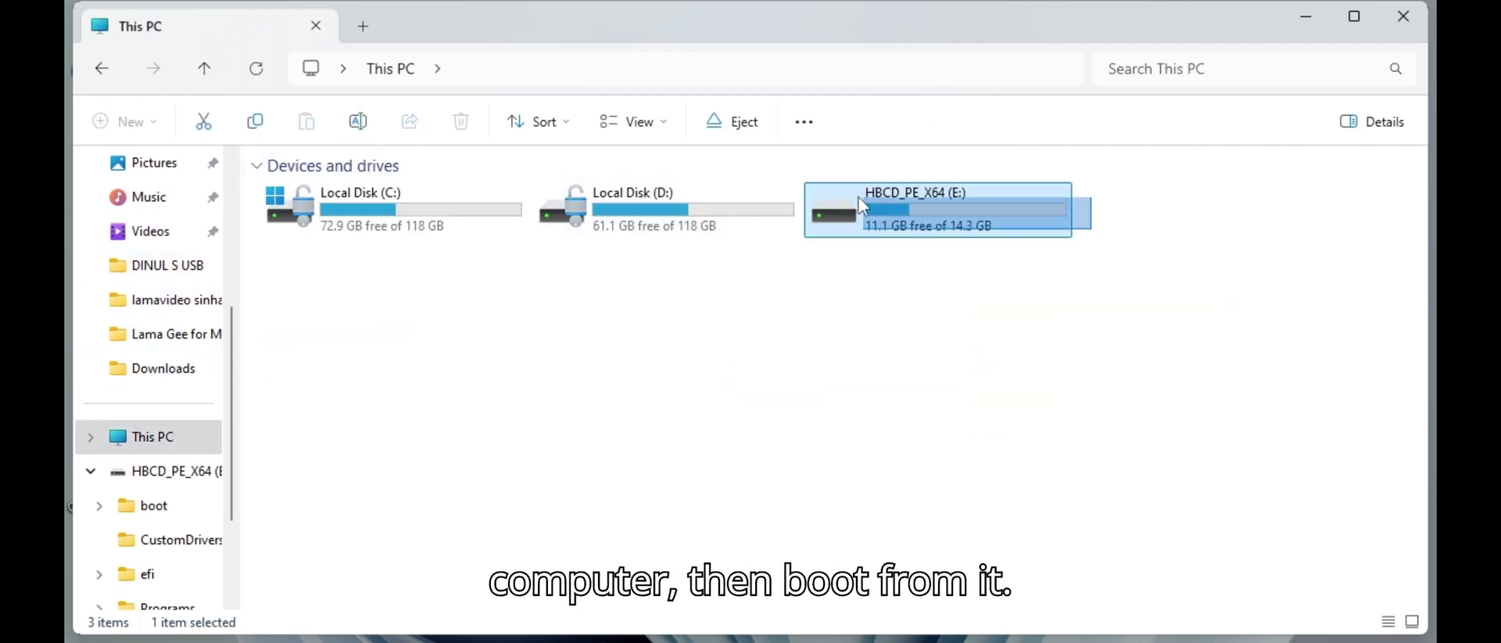
{"action": "left_click", "coordinate": [836, 378]}
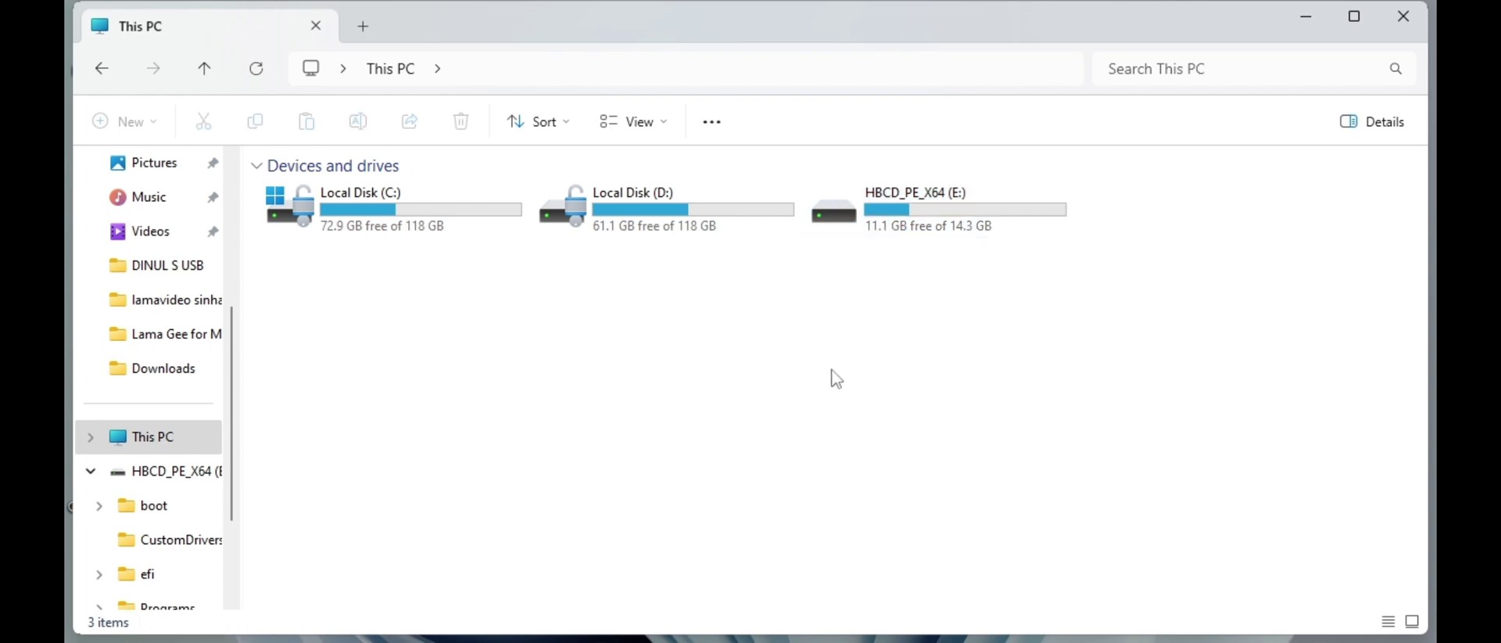
{"action": "left_click", "coordinate": [1419, 17]}
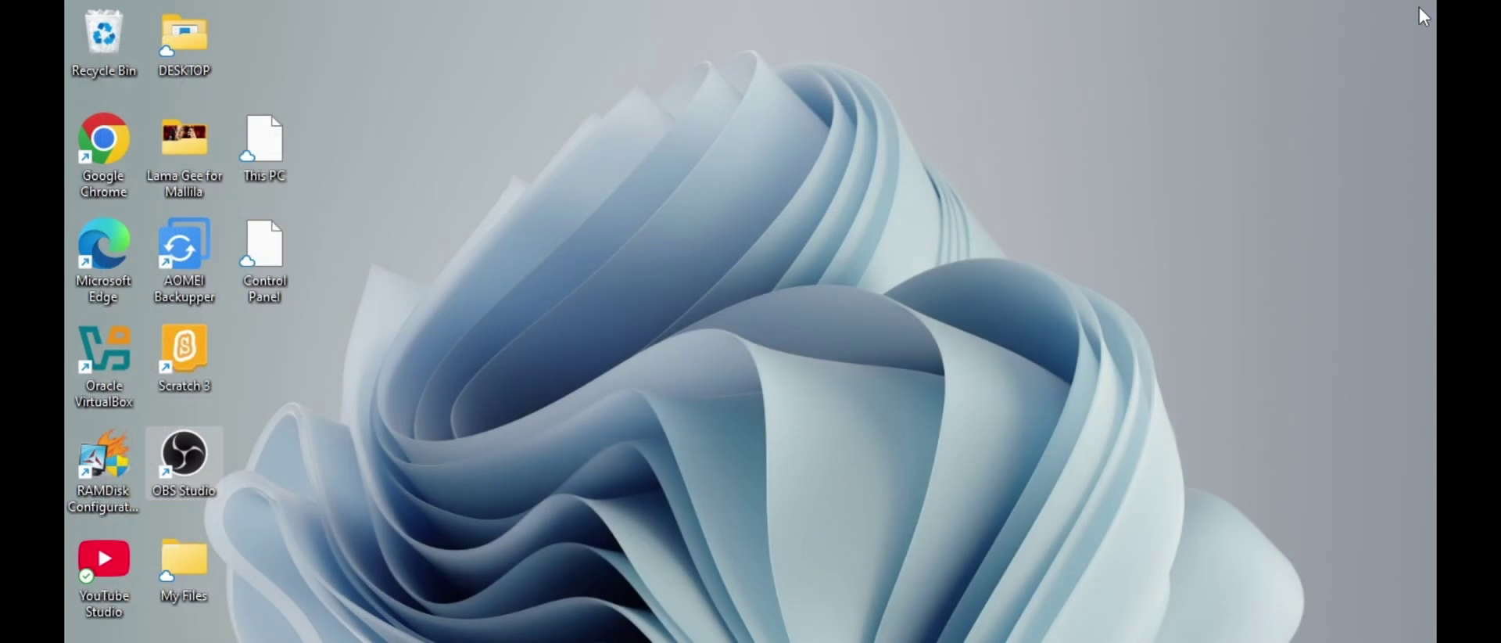
Switch to Oracle VirtualBox and boot the Windows 7 virtual machine in Scale mode, dismissing the keyboard-capture and mouse-integration notices
{"action": "double_click", "coordinate": [115, 377]}
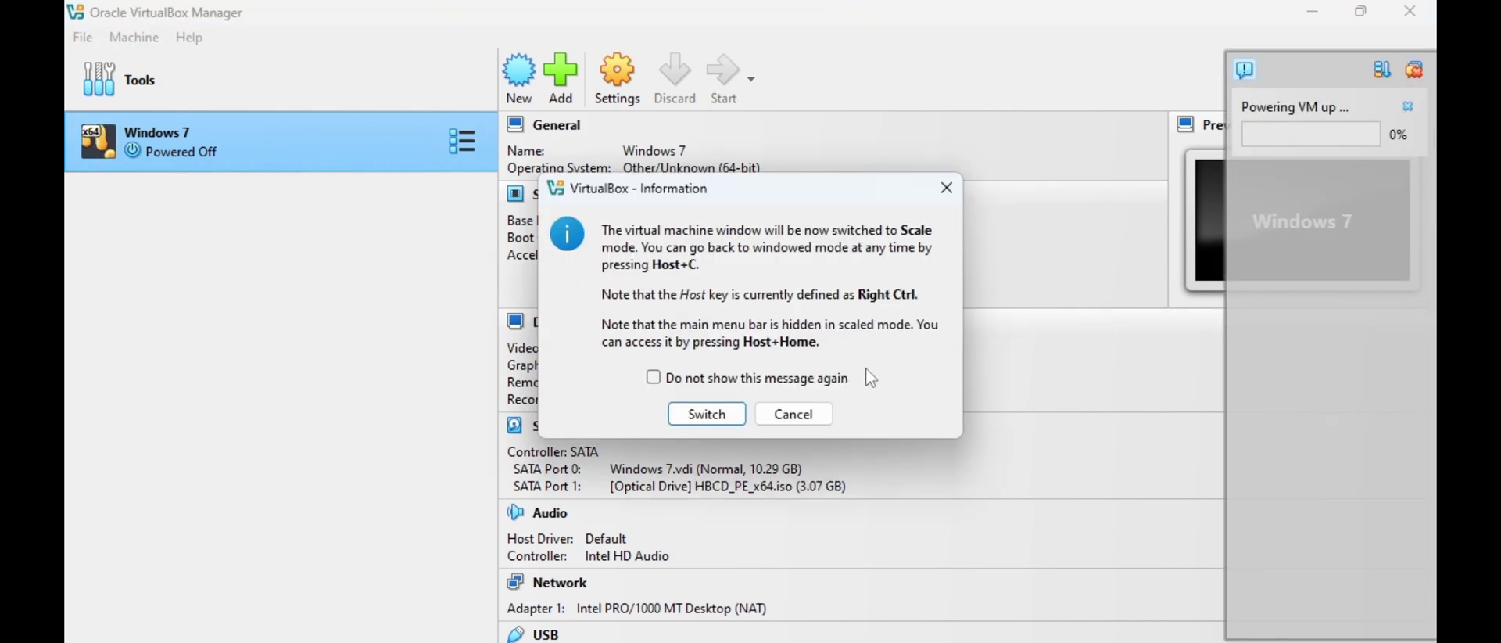
{"action": "left_click", "coordinate": [707, 414]}
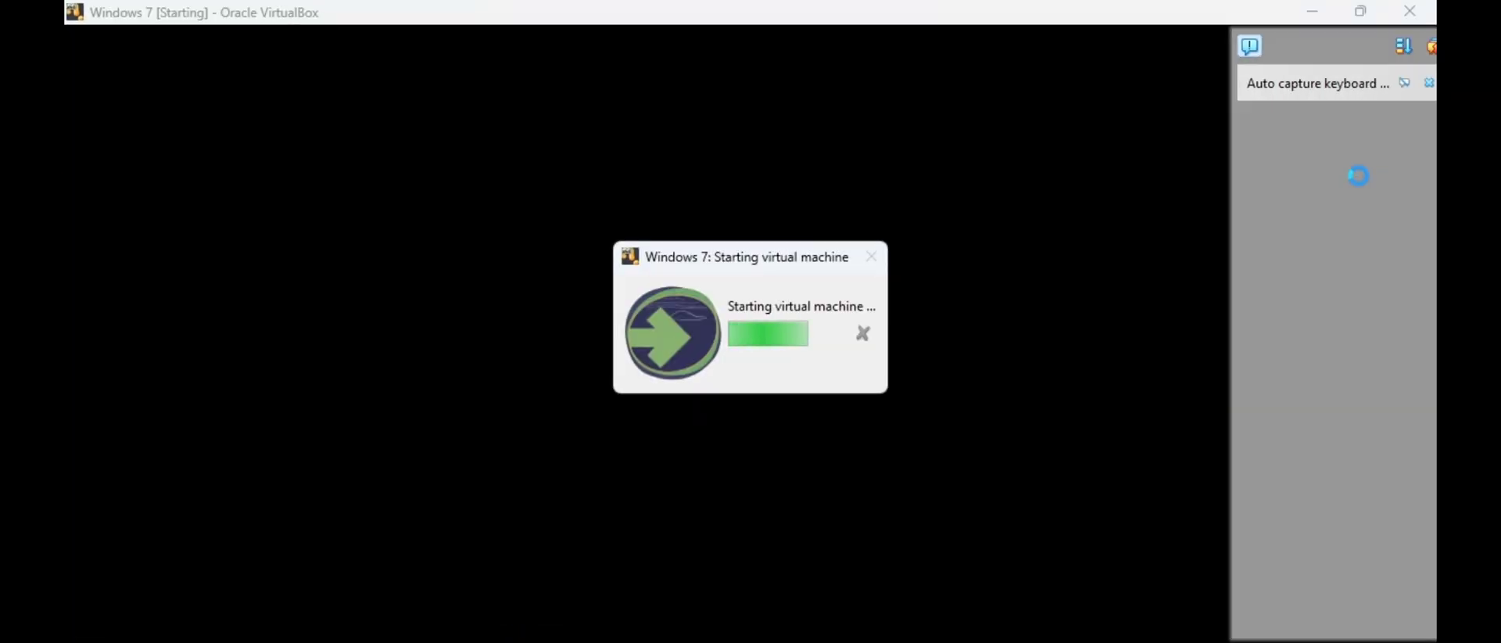
{"action": "left_click", "coordinate": [1408, 83]}
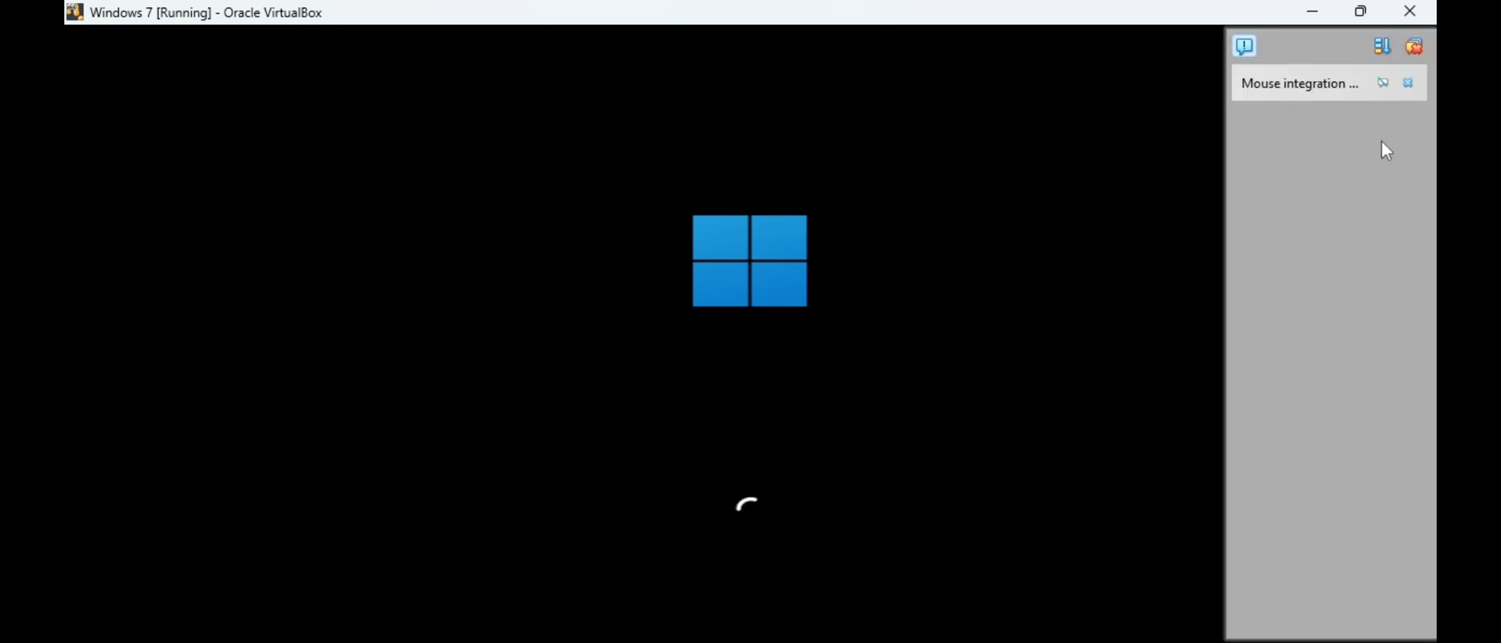
{"action": "left_click", "coordinate": [1407, 83]}
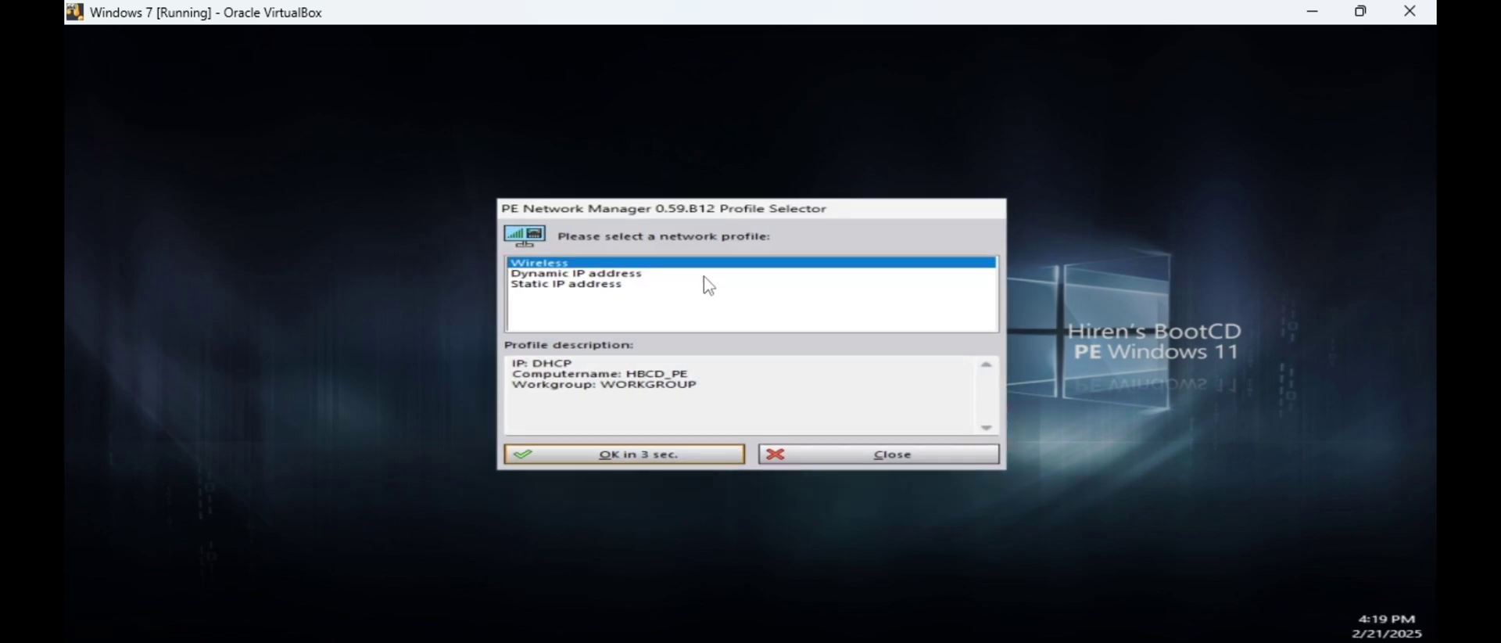
Choose a network profile in the PE Network Manager Profile Selector and confirm it
{"action": "double_click", "coordinate": [612, 275]}
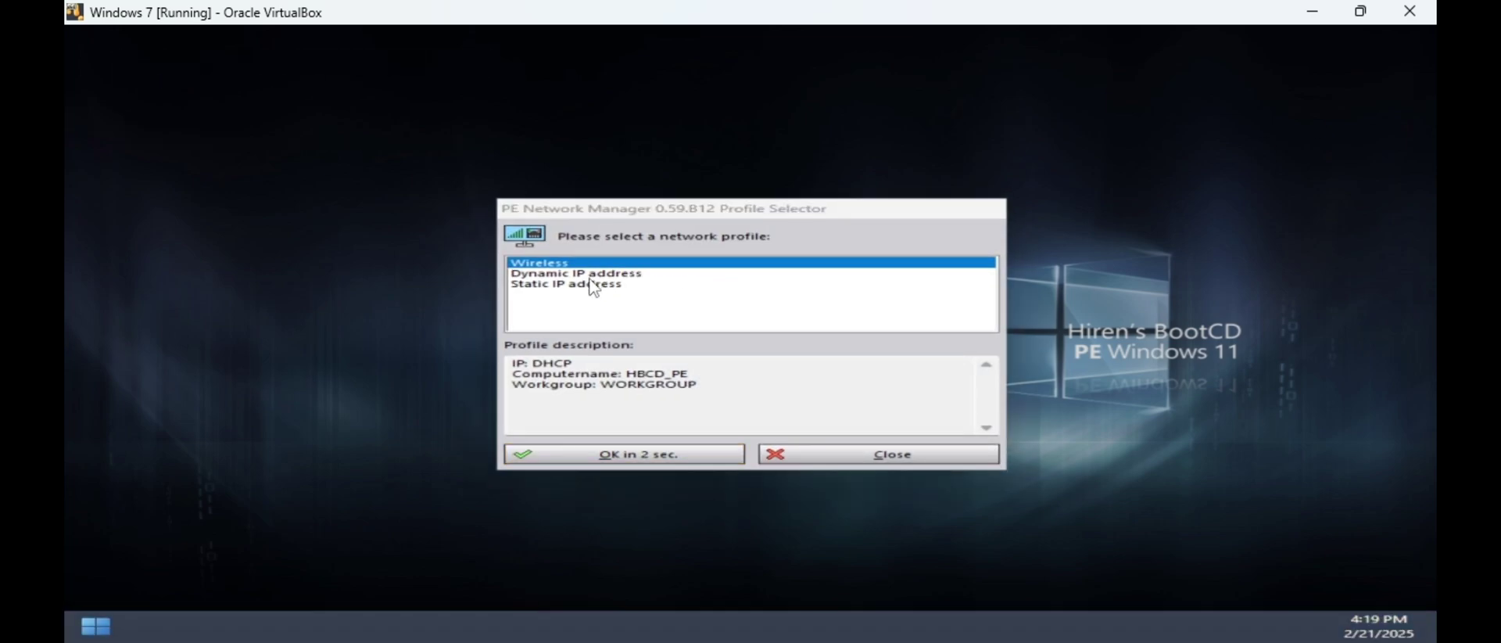
{"action": "left_click", "coordinate": [688, 457]}
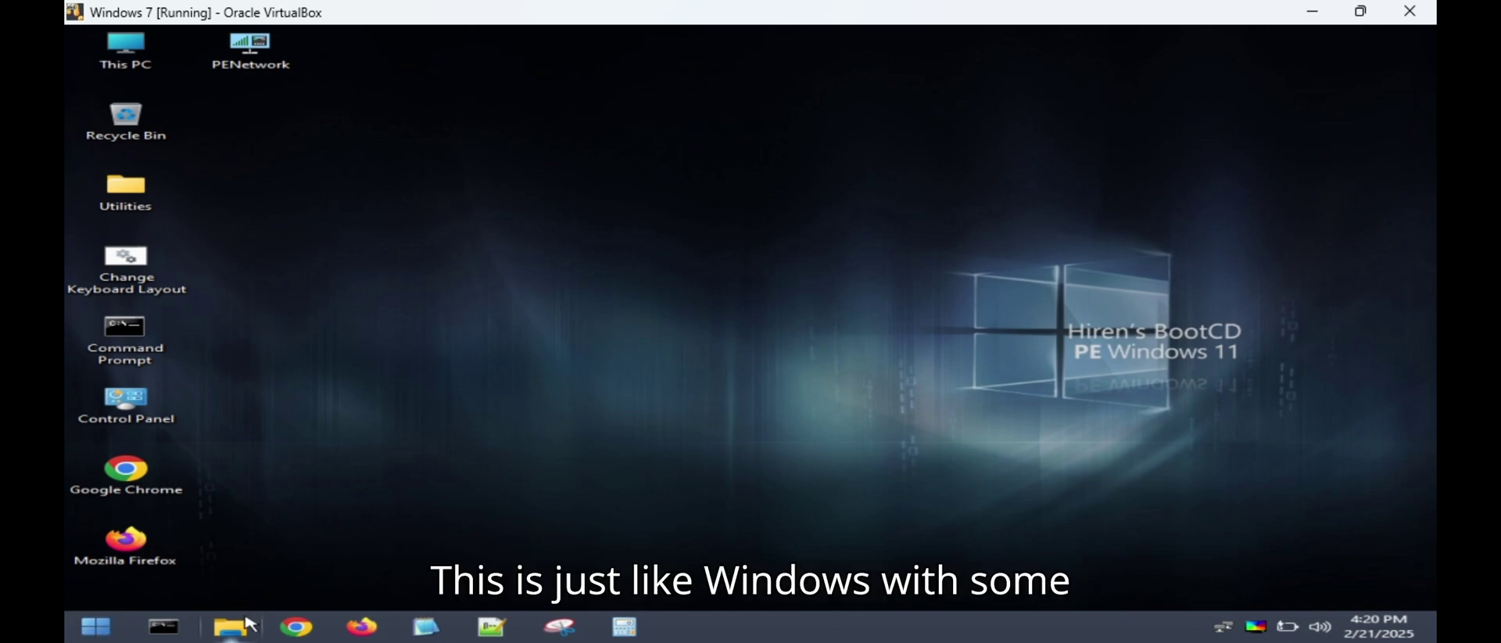
Examine the folders on Local Disk (C:) in the Hiren's environment and close the file window
{"action": "left_click", "coordinate": [249, 625]}
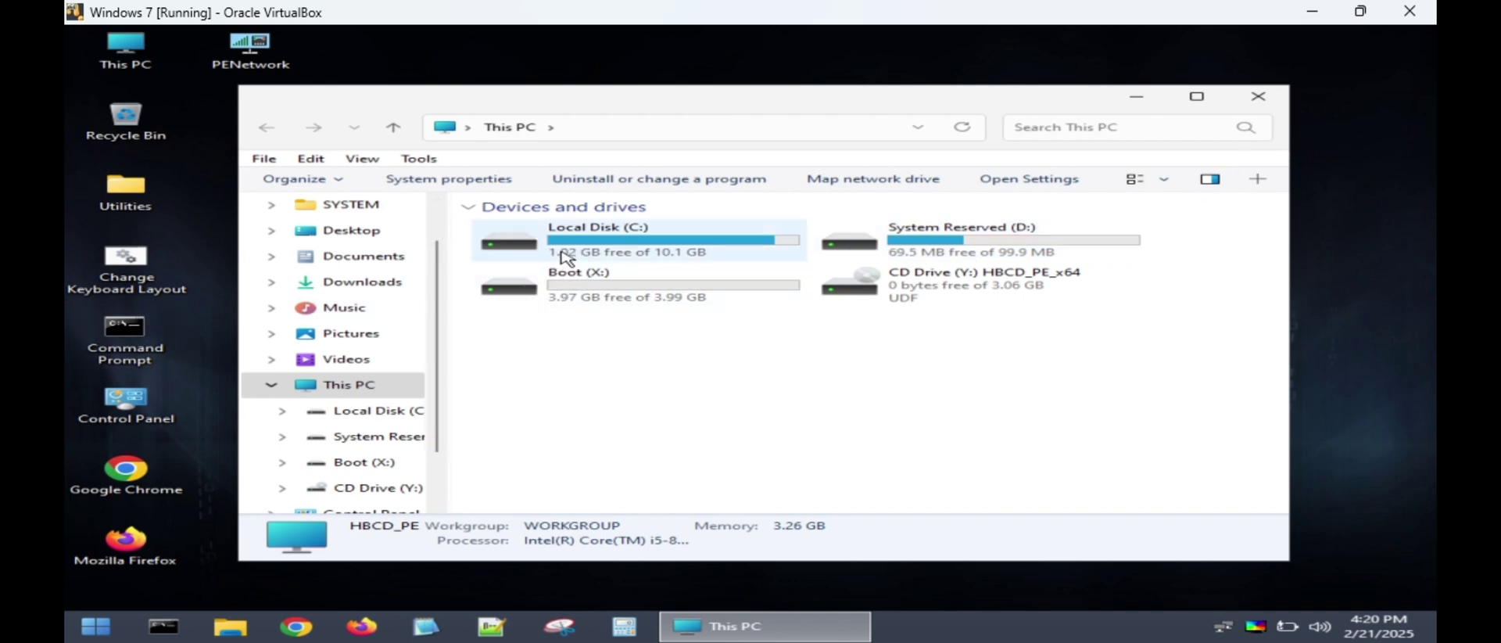
{"action": "double_click", "coordinate": [571, 257]}
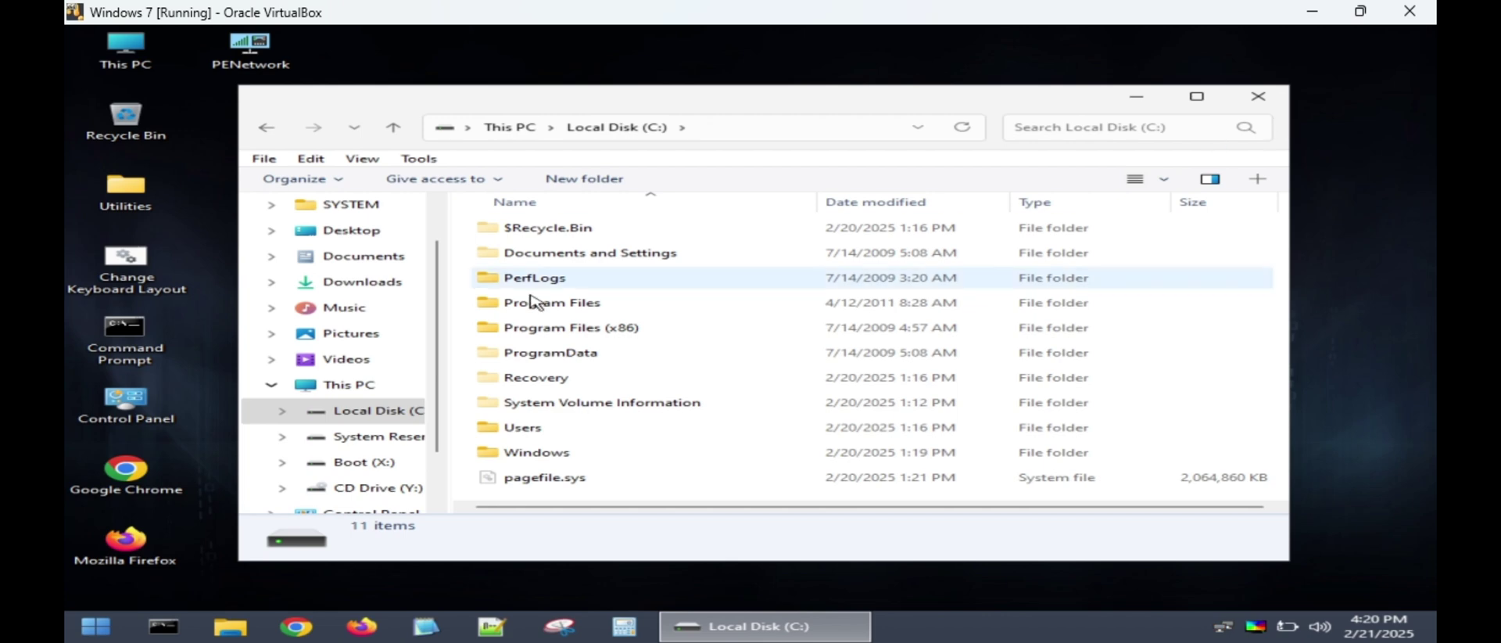
{"action": "left_click", "coordinate": [538, 353]}
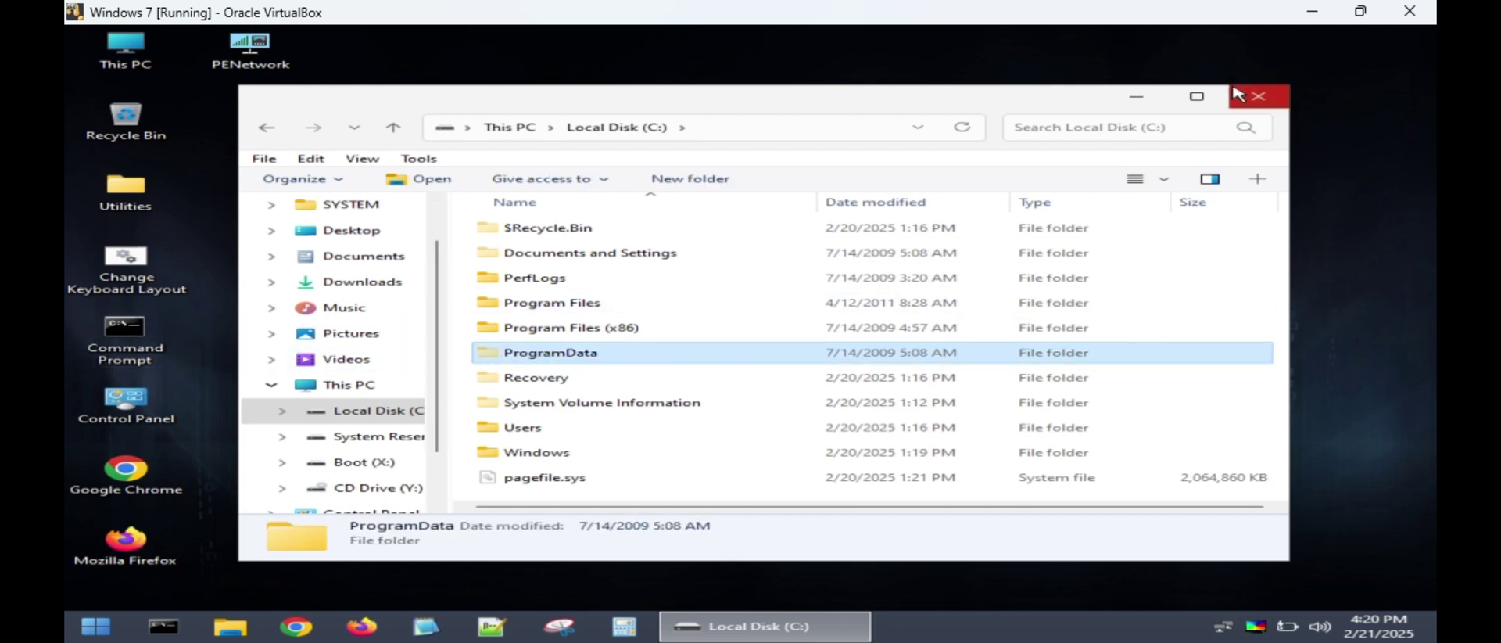
{"action": "left_click", "coordinate": [1240, 96]}
Look through the bundled program categories, including Hard Disk Tools, Other Tools, Removable Drive Tools and System Tools
{"action": "left_click", "coordinate": [95, 626]}
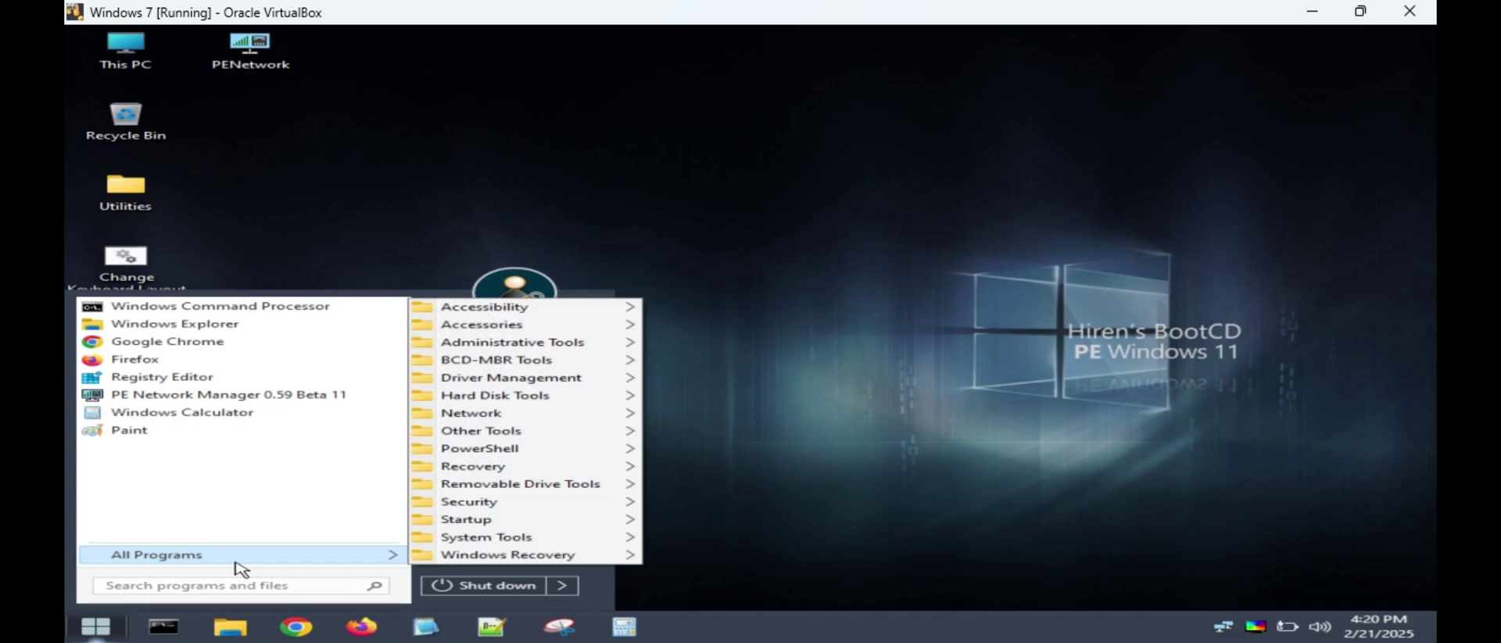
{"action": "mouse_move", "coordinate": [542, 377]}
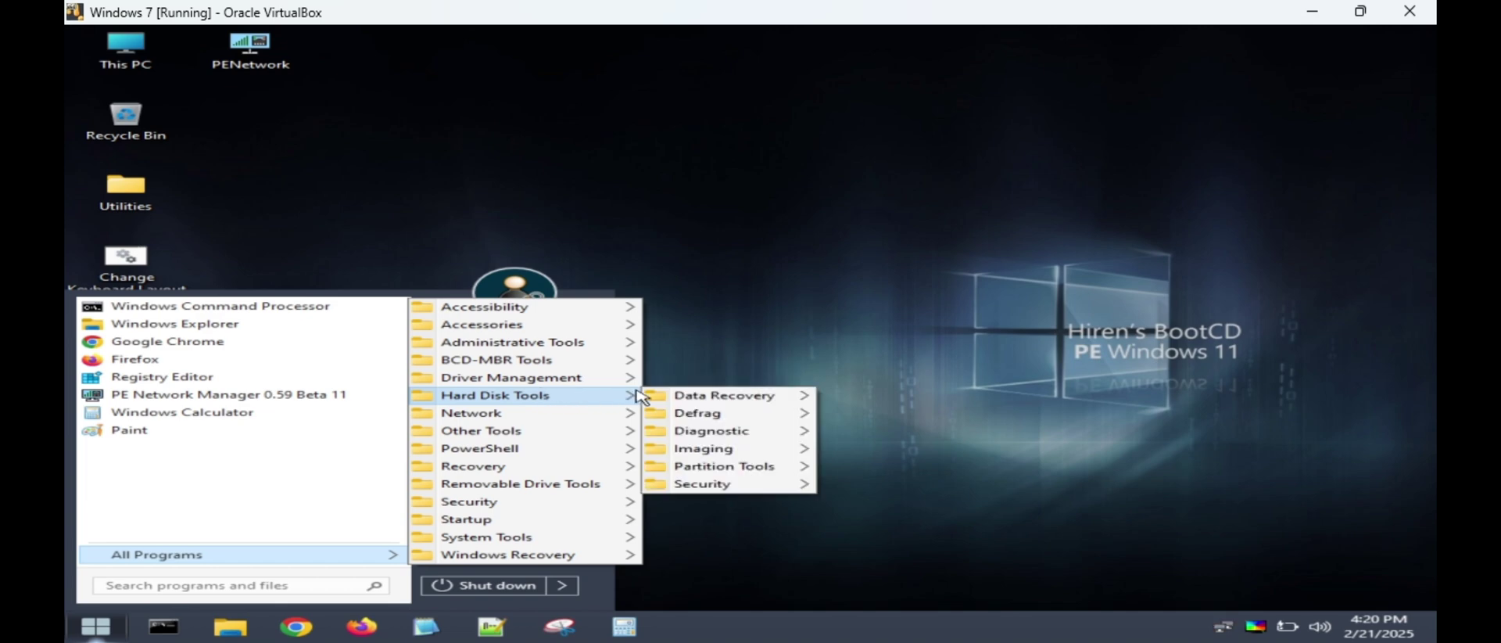
{"action": "mouse_move", "coordinate": [699, 397]}
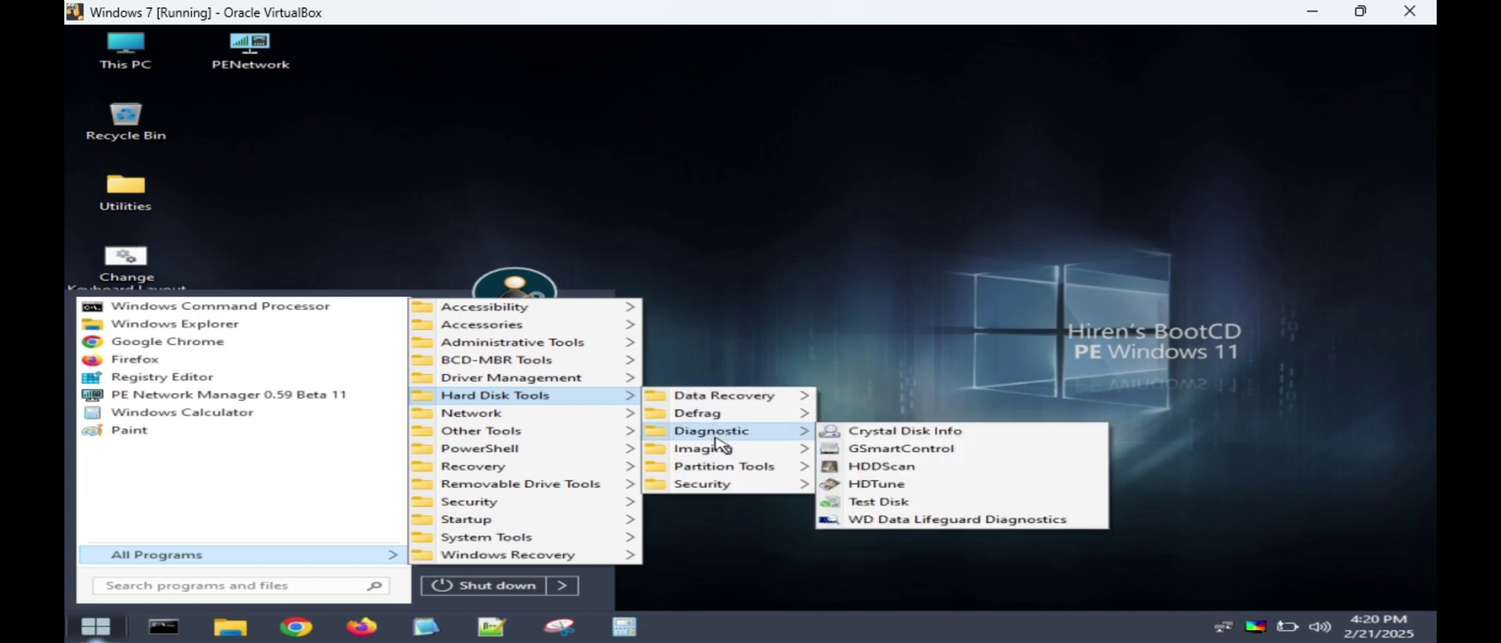
{"action": "mouse_move", "coordinate": [723, 450]}
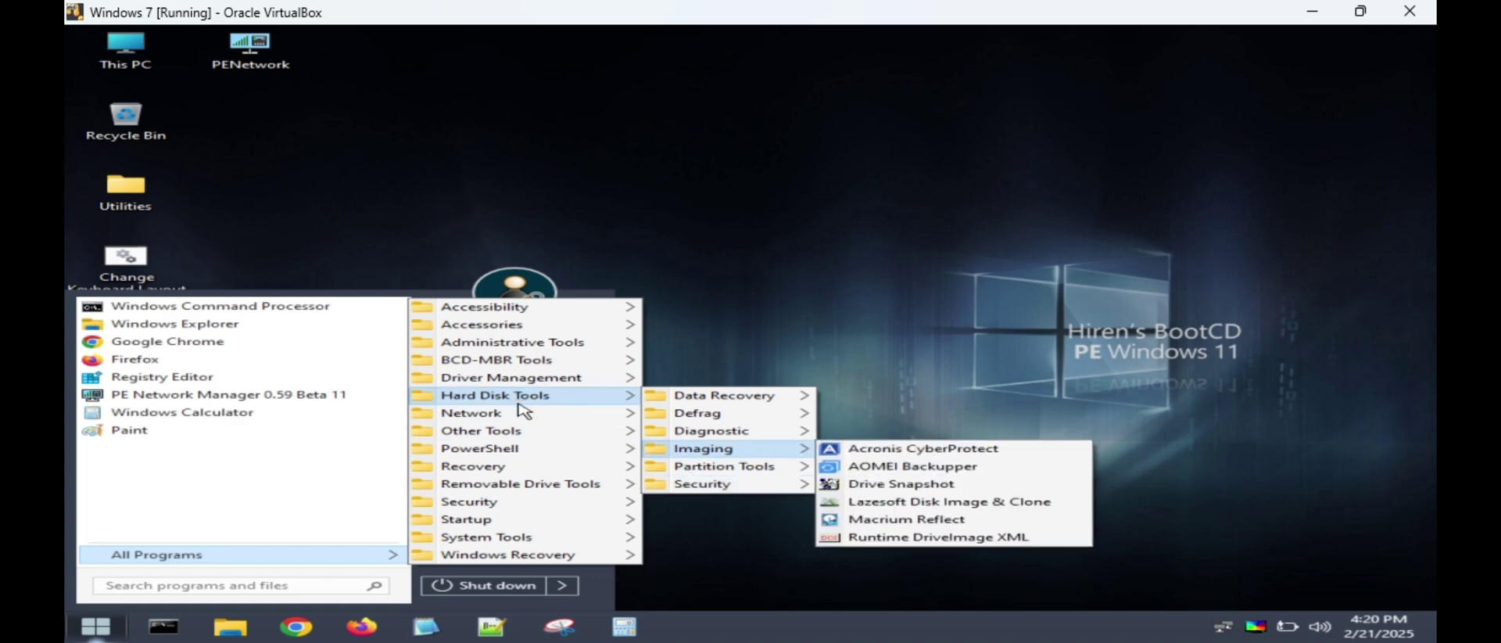
{"action": "mouse_move", "coordinate": [526, 418]}
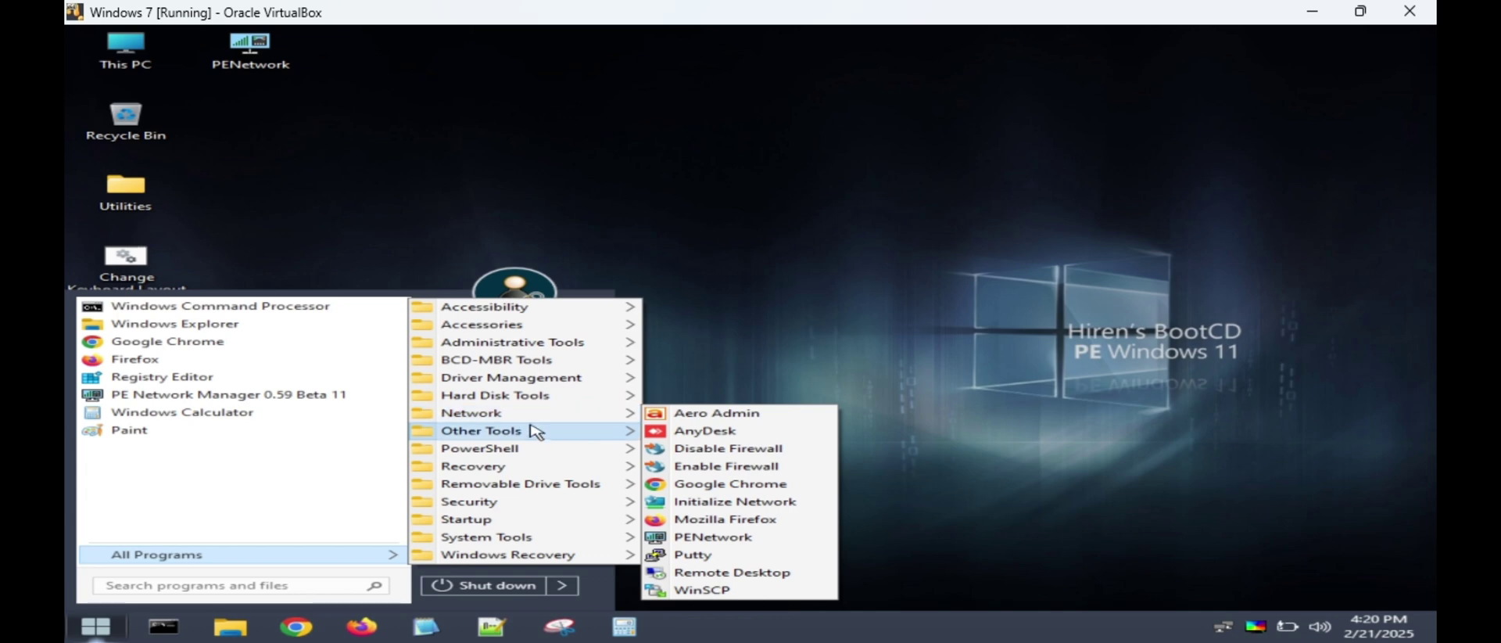
{"action": "mouse_move", "coordinate": [532, 456]}
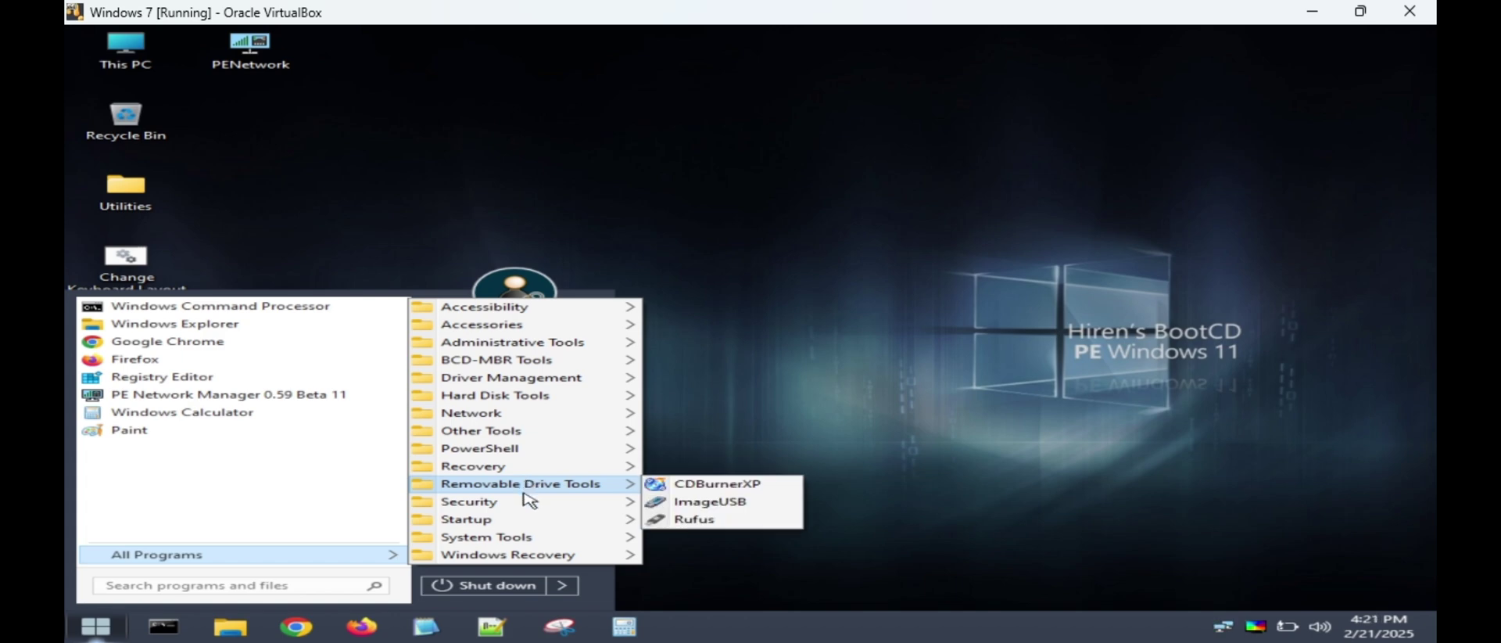
{"action": "mouse_move", "coordinate": [529, 528]}
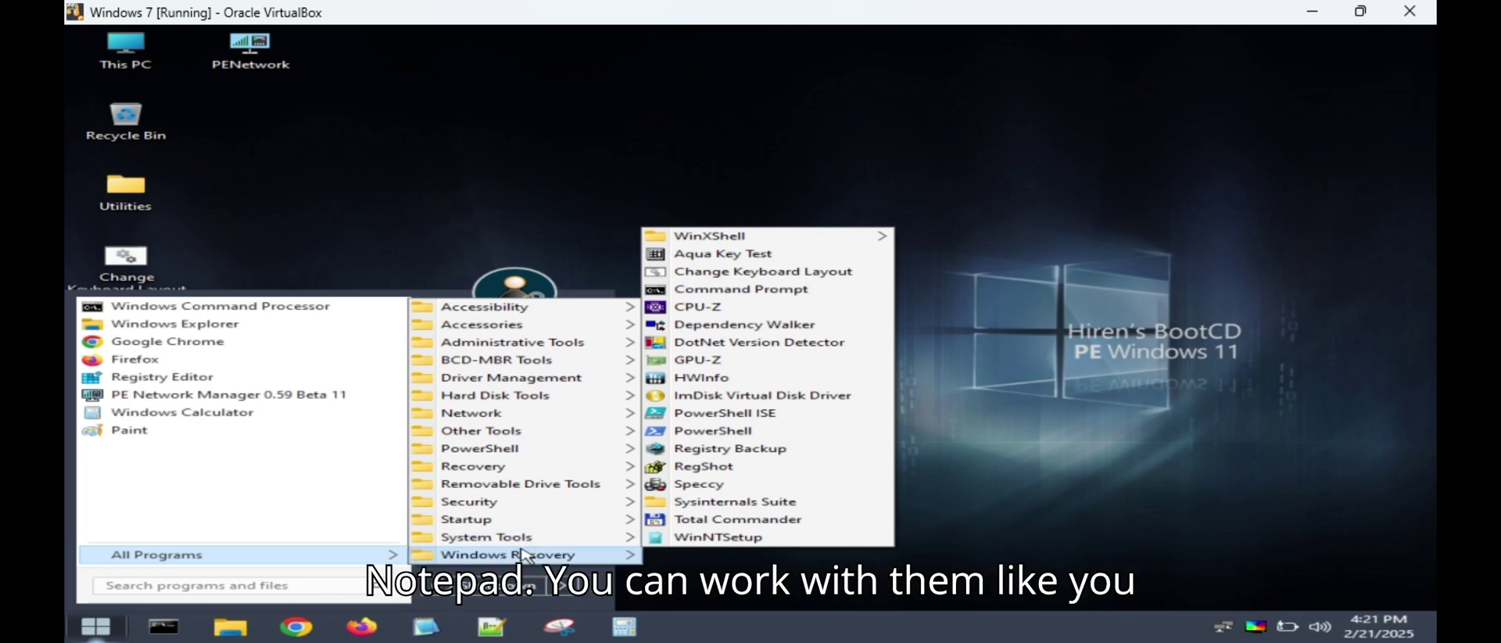
{"action": "mouse_move", "coordinate": [521, 555]}
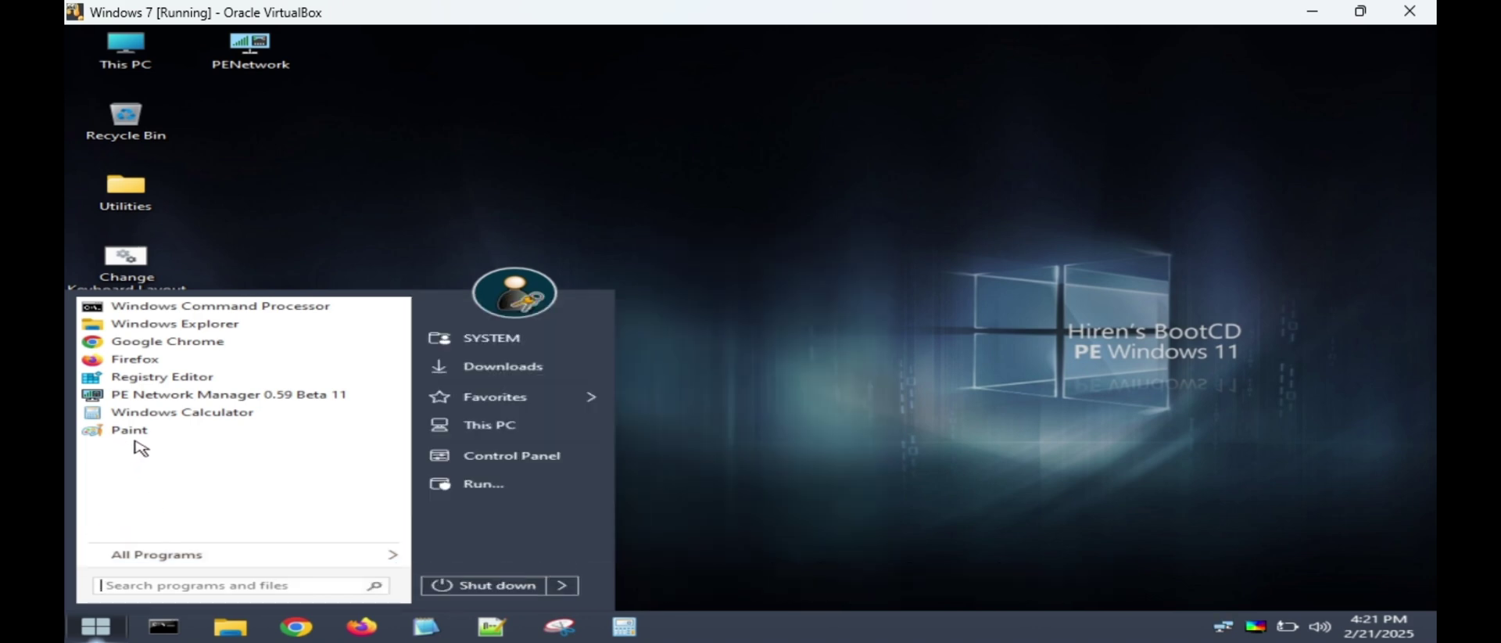
Try out Paint by drawing a freehand black brush scribble across the canvas, and close it without saving
{"action": "left_click", "coordinate": [161, 432]}
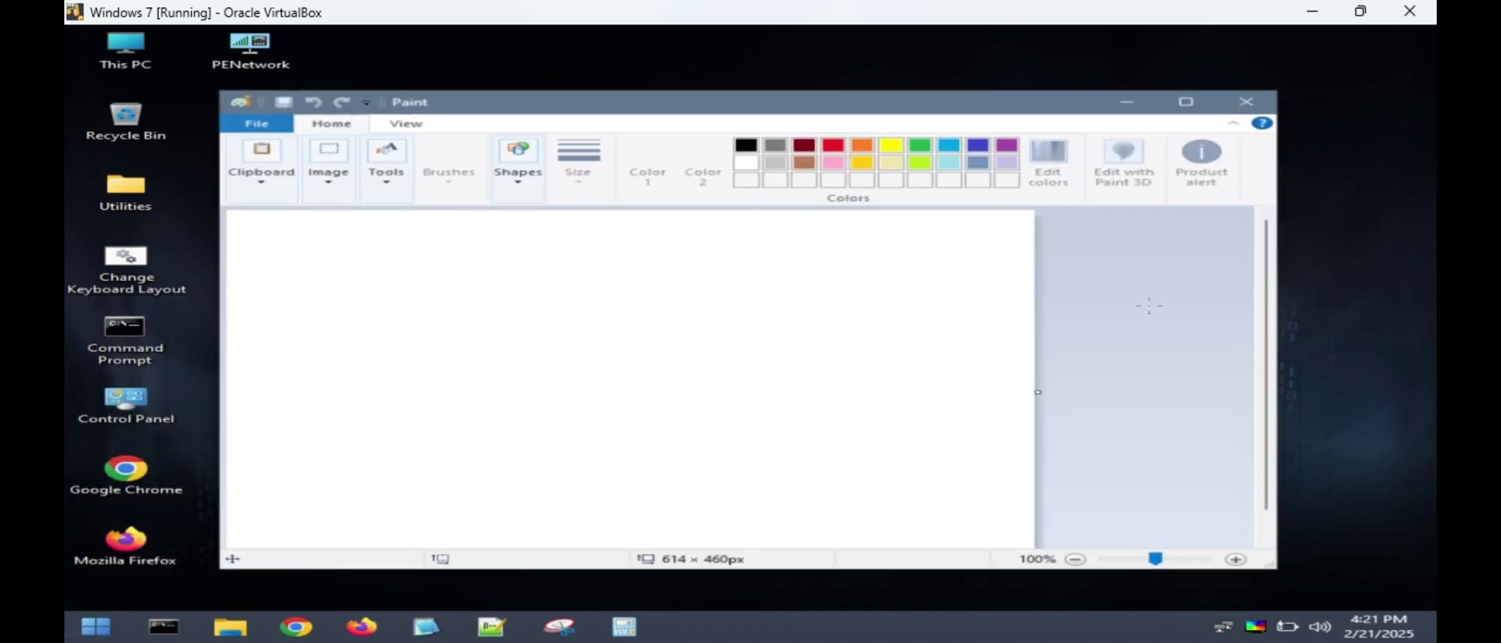
{"action": "mouse_move", "coordinate": [534, 326]}
{"action": "left_mouse_down"}
{"action": "mouse_move", "coordinate": [738, 344]}
{"action": "mouse_move", "coordinate": [291, 422]}
{"action": "mouse_move", "coordinate": [916, 338]}
{"action": "left_mouse_up"}
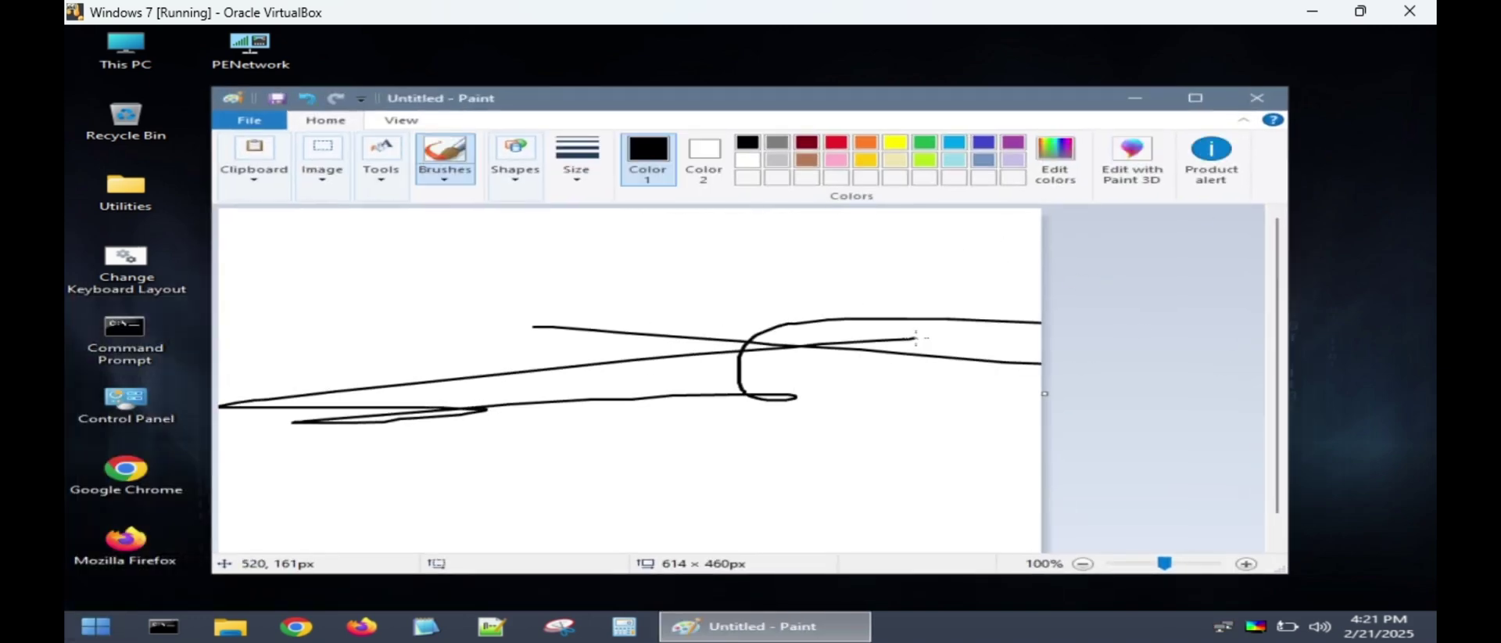
{"action": "left_click", "coordinate": [1270, 102]}
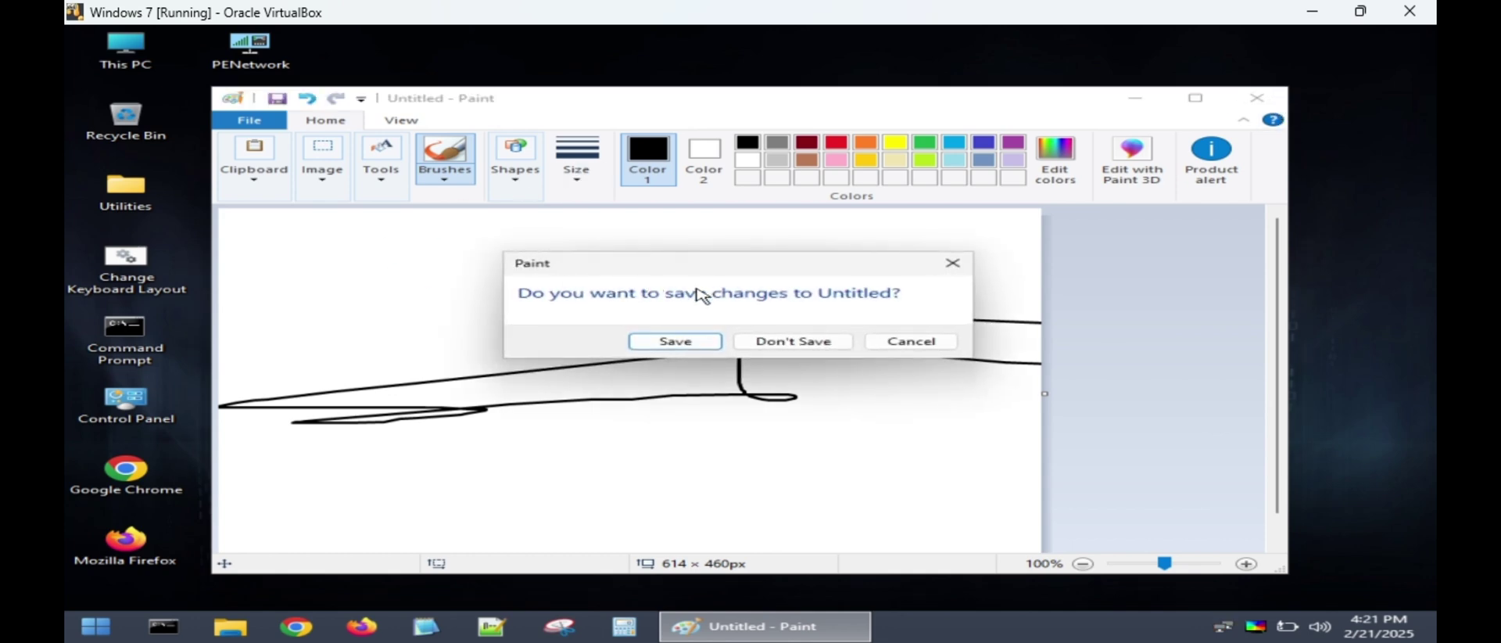
{"action": "left_click", "coordinate": [794, 341]}
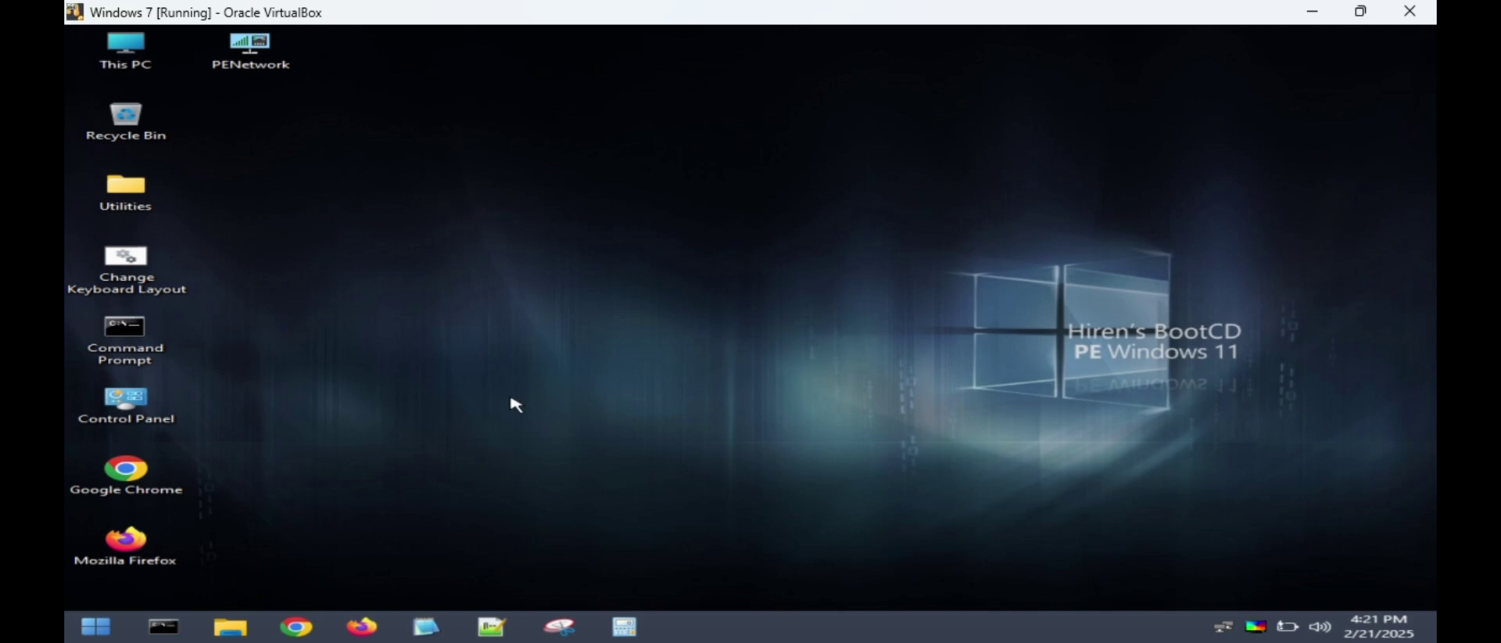
Shut down the Hiren's environment in the virtual machine and close Oracle VirtualBox Manager
{"action": "left_click", "coordinate": [96, 626]}
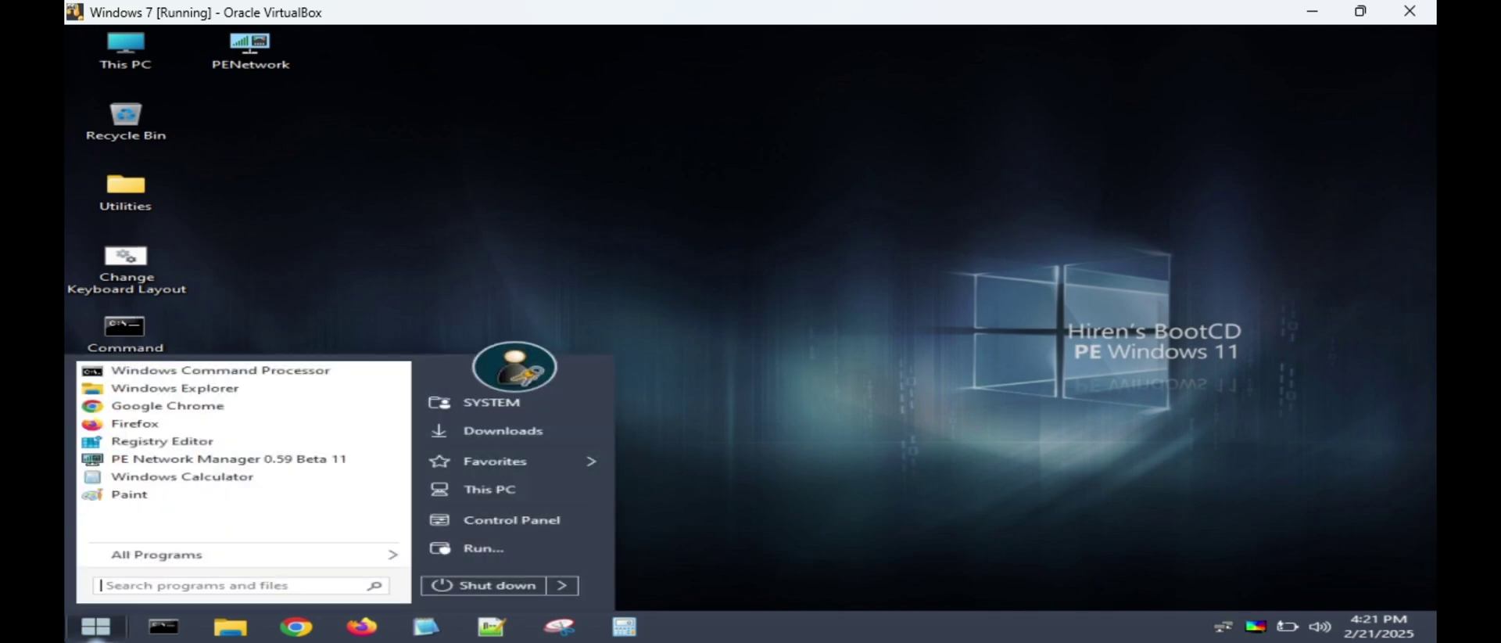
{"action": "left_click", "coordinate": [474, 592]}
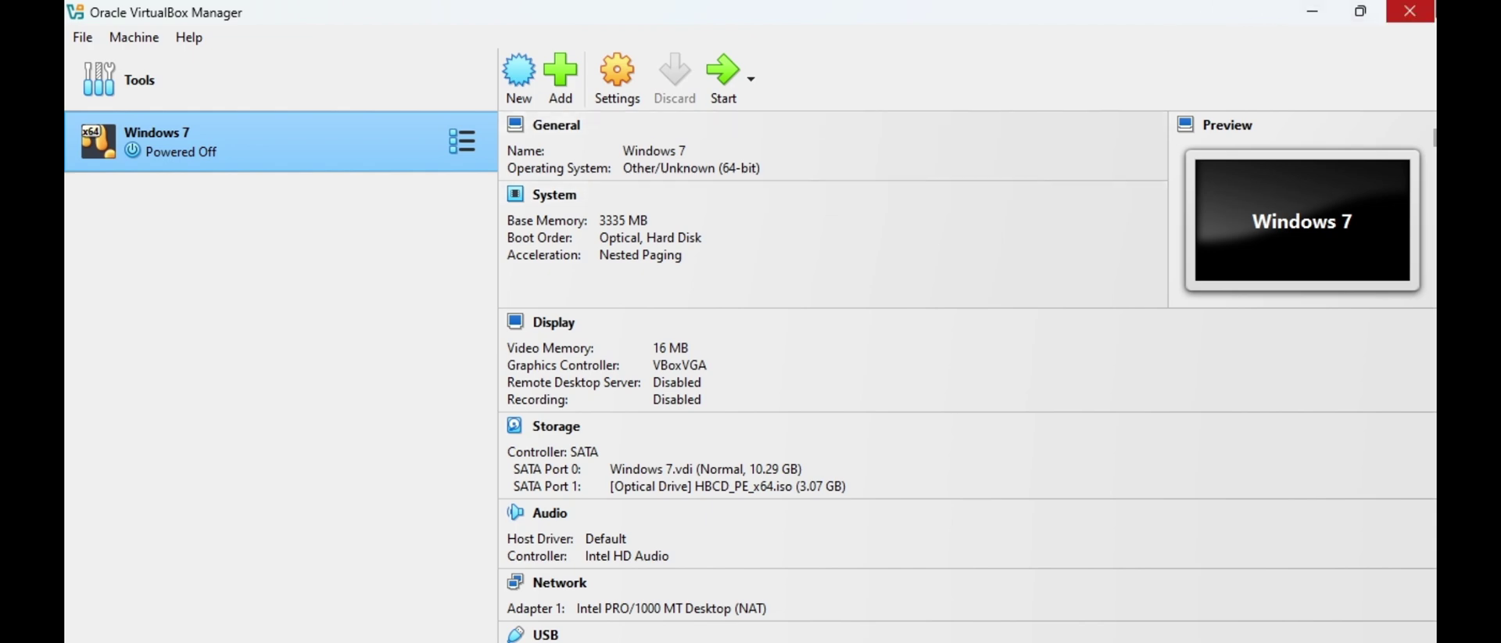
{"action": "left_click", "coordinate": [1410, 11]}
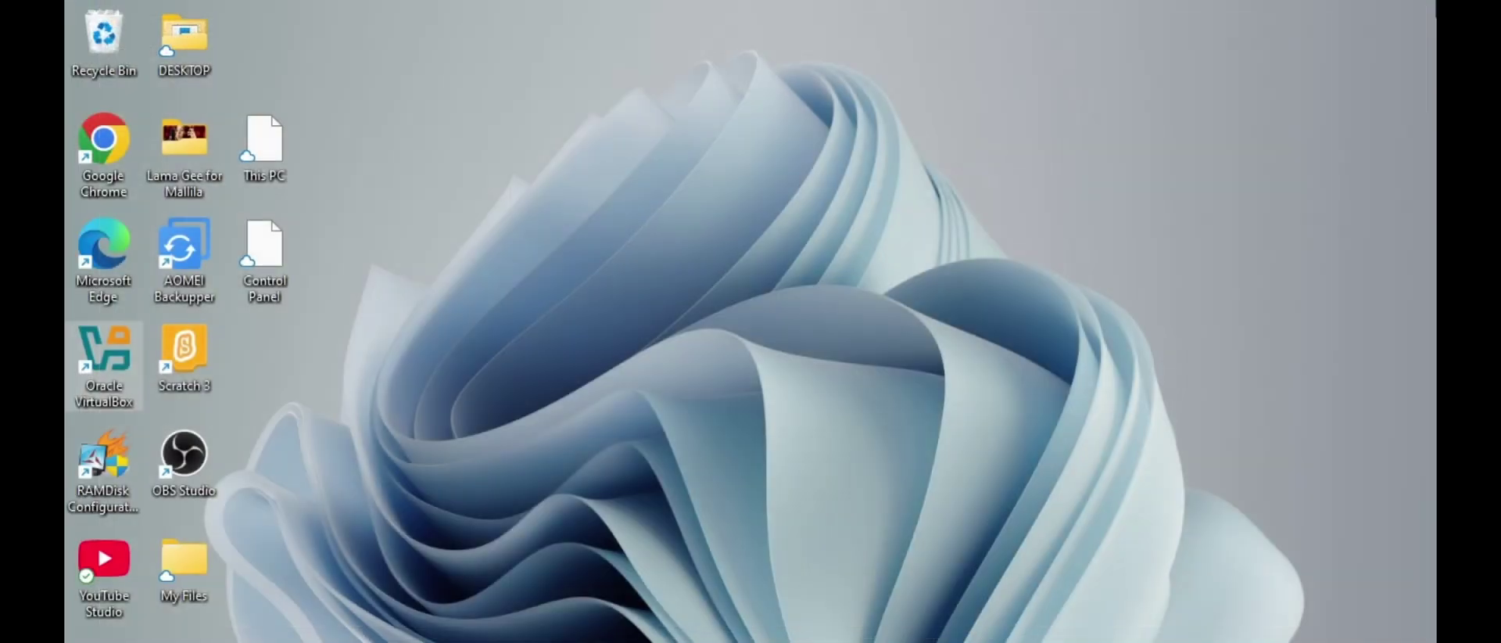